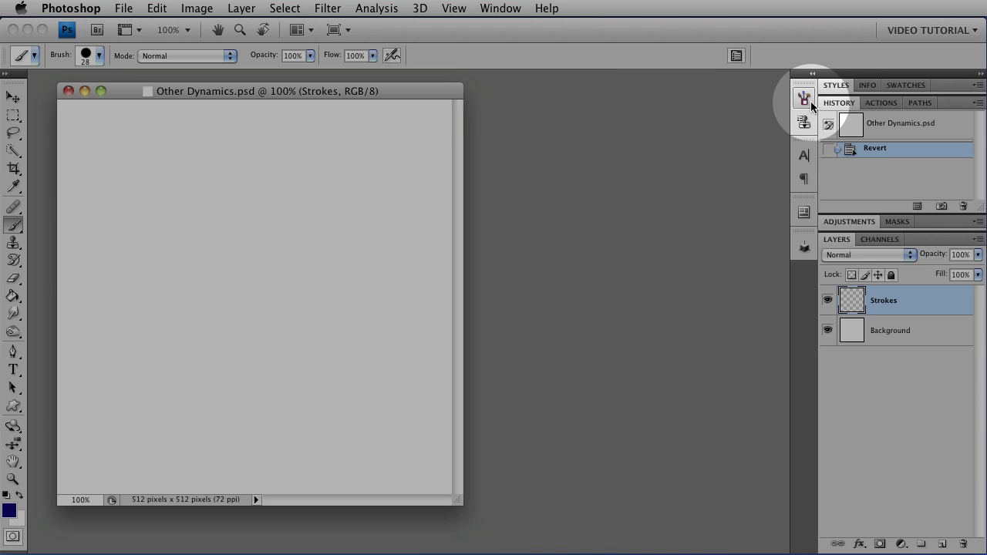
Open the Brushes panel and check its entry among the window listings
{"action": "left_click", "coordinate": [809, 102]}
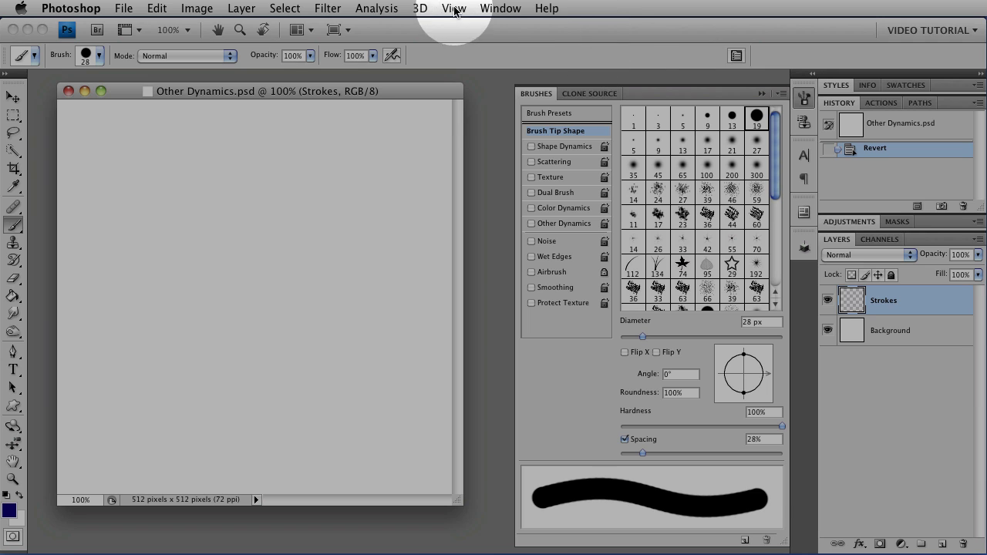
{"action": "left_click", "coordinate": [498, 8]}
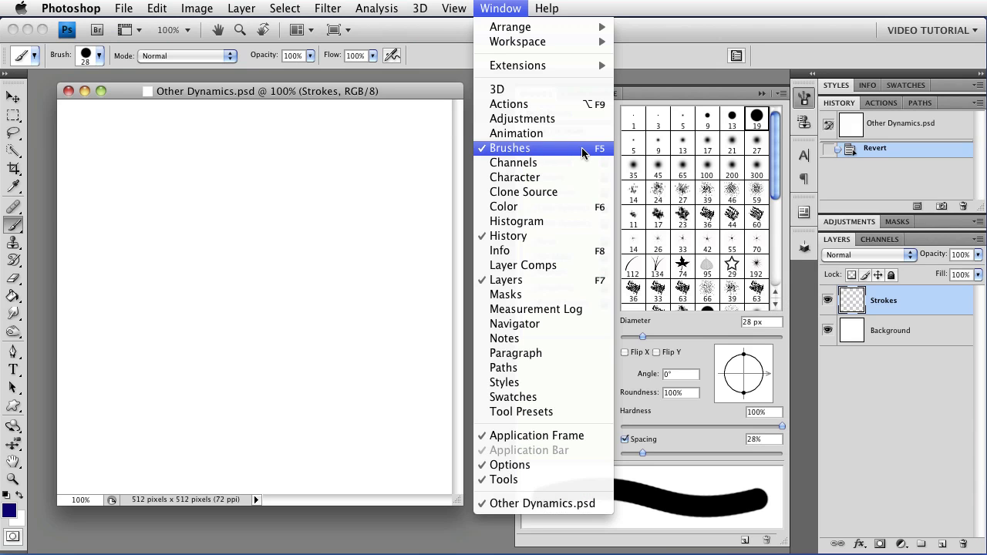
{"action": "left_click", "coordinate": [706, 76]}
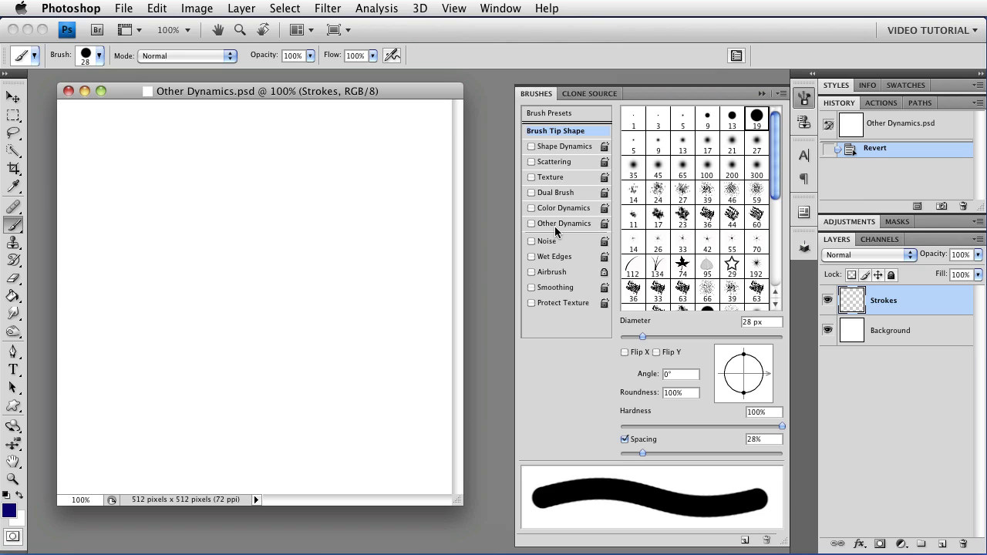
Review the Opacity Jitter control options in the brush's Other Dynamics settings, and leave Other Dynamics switched off
{"action": "left_click", "coordinate": [554, 226]}
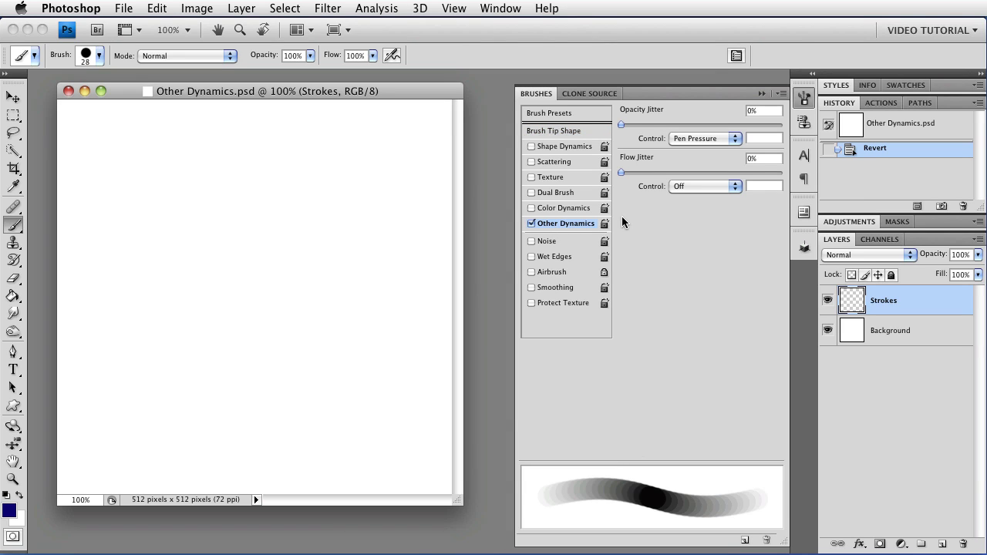
{"action": "left_click", "coordinate": [731, 136]}
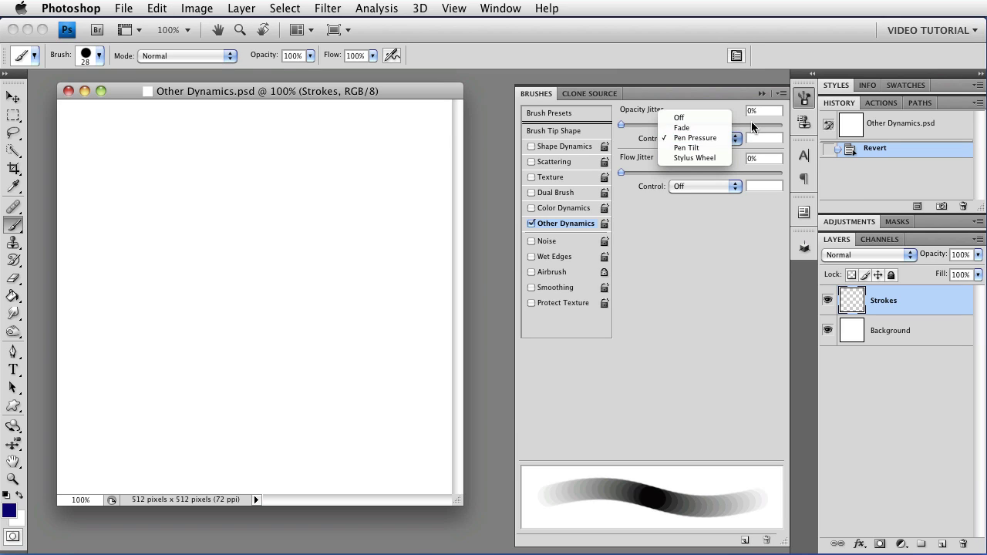
{"action": "left_click", "coordinate": [753, 118]}
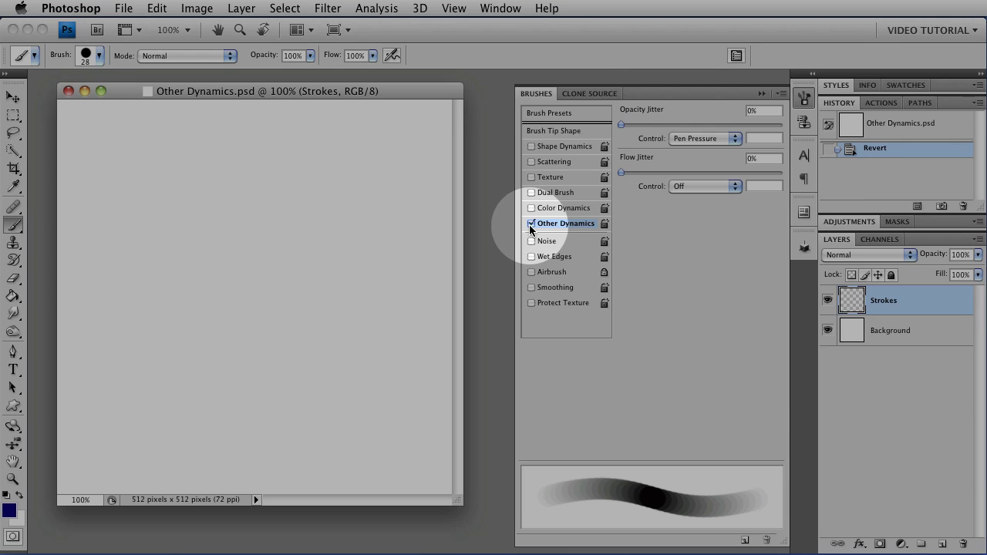
{"action": "left_click", "coordinate": [530, 224]}
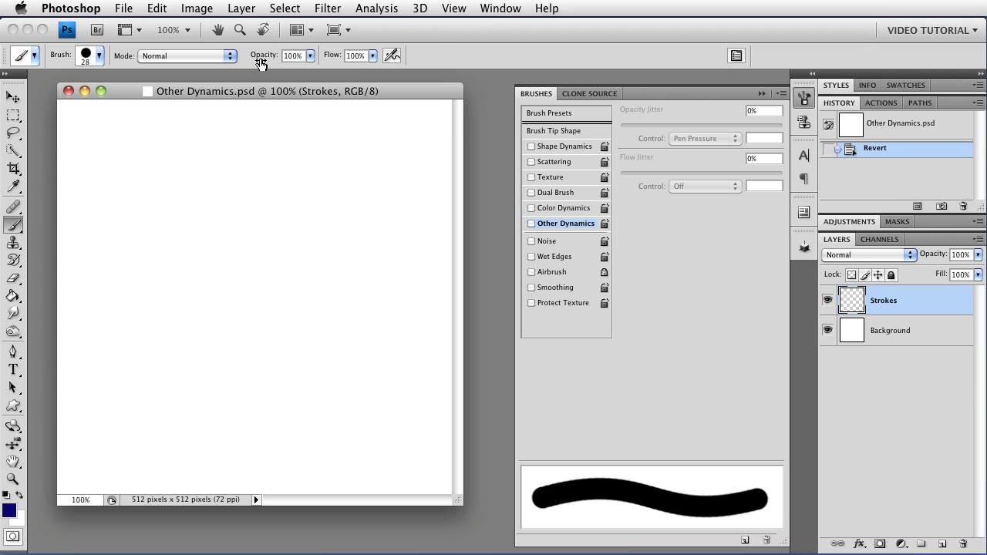
Set the brush opacity to 17% and paint several overlapping strokes down the left half of the Strokes layer
{"action": "key", "text": "1"}
{"action": "key", "text": "7"}
{"action": "left_click", "coordinate": [107, 126]}
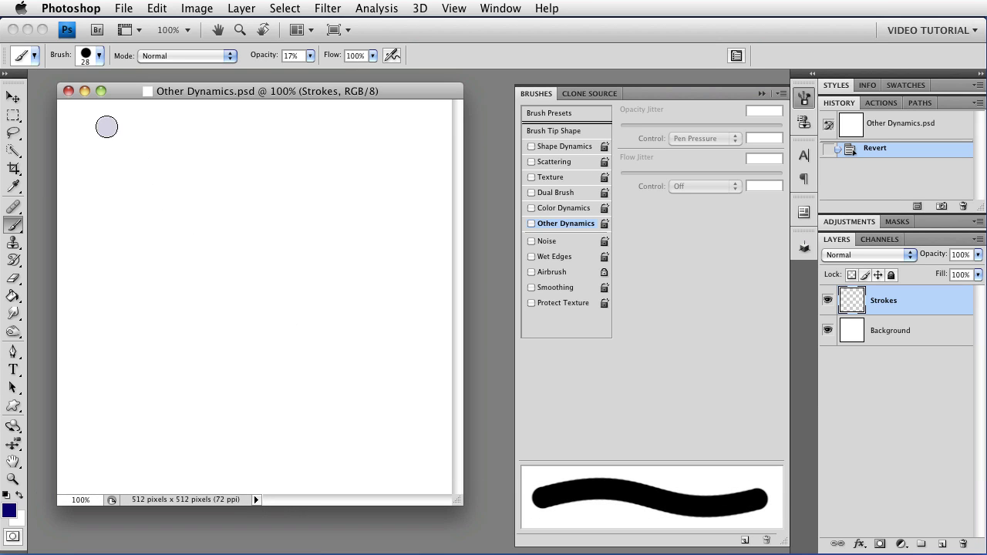
{"action": "mouse_move", "coordinate": [106, 126]}
{"action": "left_mouse_down"}
{"action": "mouse_move", "coordinate": [116, 288]}
{"action": "mouse_move", "coordinate": [131, 242]}
{"action": "mouse_move", "coordinate": [174, 252]}
{"action": "mouse_move", "coordinate": [176, 308]}
{"action": "mouse_move", "coordinate": [139, 325]}
{"action": "mouse_move", "coordinate": [151, 288]}
{"action": "mouse_move", "coordinate": [195, 304]}
{"action": "mouse_move", "coordinate": [194, 346]}
{"action": "mouse_move", "coordinate": [151, 372]}
{"action": "mouse_move", "coordinate": [155, 348]}
{"action": "mouse_move", "coordinate": [197, 353]}
{"action": "mouse_move", "coordinate": [187, 400]}
{"action": "mouse_move", "coordinate": [148, 411]}
{"action": "mouse_move", "coordinate": [167, 384]}
{"action": "mouse_move", "coordinate": [203, 410]}
{"action": "mouse_move", "coordinate": [184, 448]}
{"action": "mouse_move", "coordinate": [140, 456]}
{"action": "mouse_move", "coordinate": [149, 442]}
{"action": "mouse_move", "coordinate": [188, 442]}
{"action": "mouse_move", "coordinate": [196, 475]}
{"action": "left_mouse_up"}
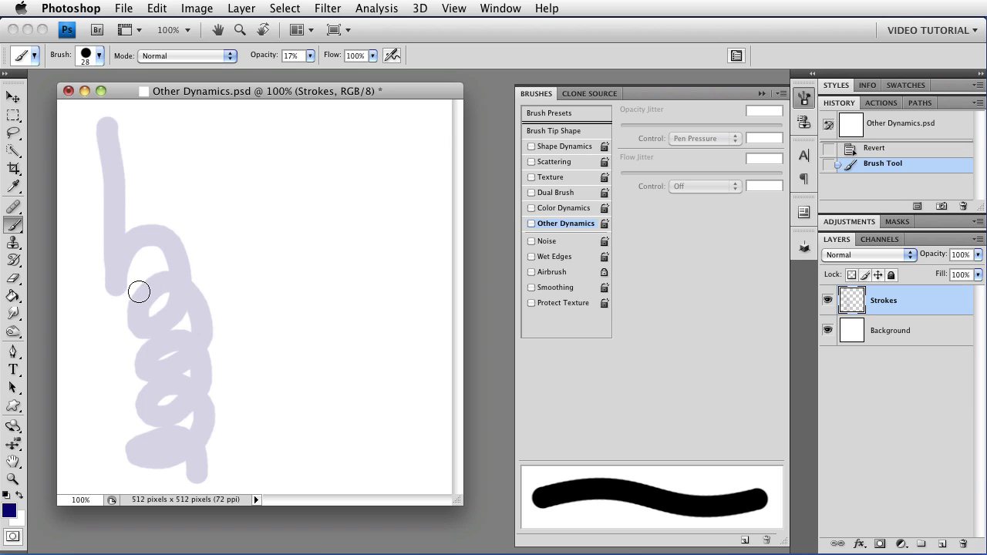
{"action": "mouse_move", "coordinate": [137, 310]}
{"action": "left_mouse_down"}
{"action": "mouse_move", "coordinate": [241, 412]}
{"action": "mouse_move", "coordinate": [137, 401]}
{"action": "mouse_move", "coordinate": [149, 375]}
{"action": "mouse_move", "coordinate": [218, 319]}
{"action": "mouse_move", "coordinate": [150, 458]}
{"action": "mouse_move", "coordinate": [151, 478]}
{"action": "left_mouse_up"}
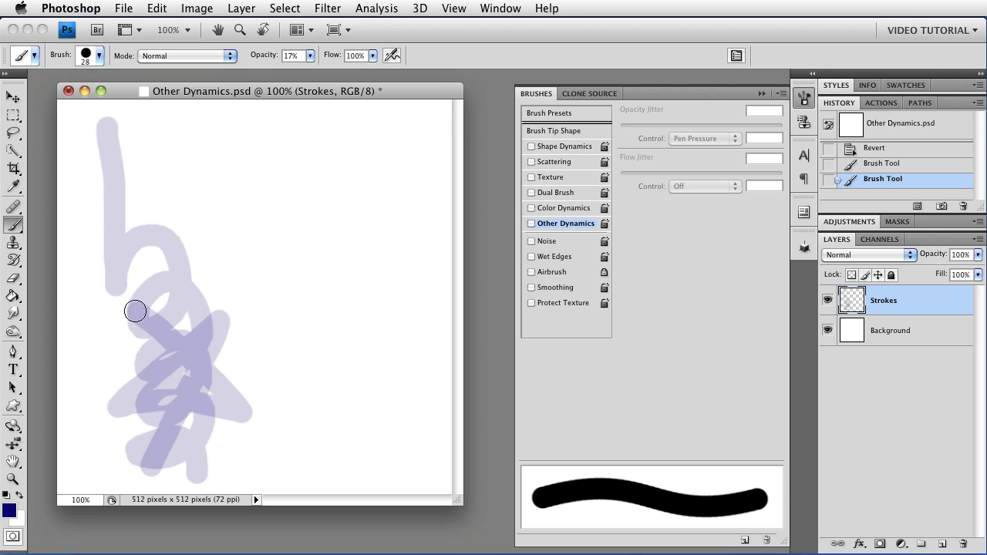
{"action": "left_click_drag", "start_coordinate": [135, 311], "coordinate": [150, 468]}
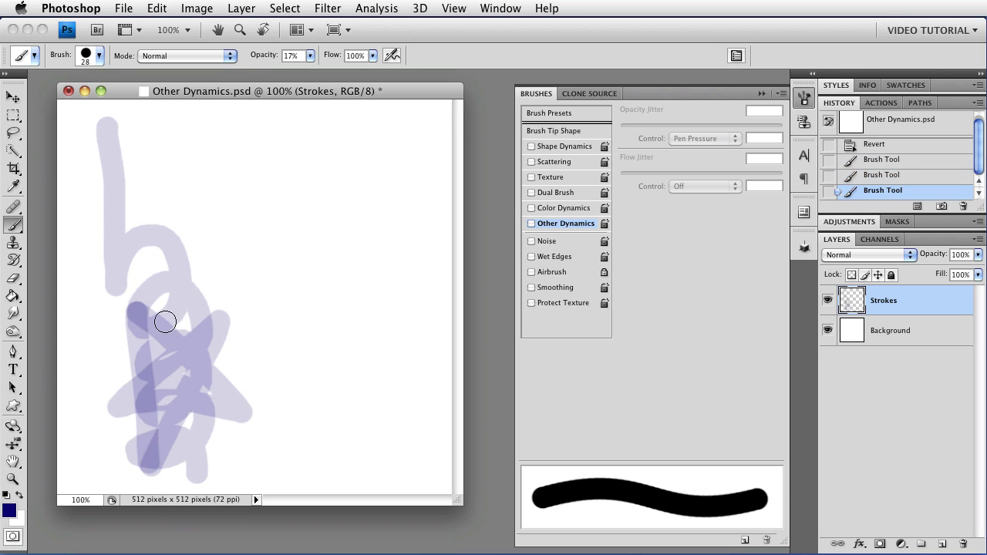
{"action": "left_click_drag", "start_coordinate": [158, 310], "coordinate": [169, 447]}
{"action": "mouse_move", "coordinate": [178, 324]}
{"action": "left_mouse_down"}
{"action": "mouse_move", "coordinate": [177, 440]}
{"action": "mouse_move", "coordinate": [173, 382]}
{"action": "mouse_move", "coordinate": [179, 411]}
{"action": "left_mouse_up"}
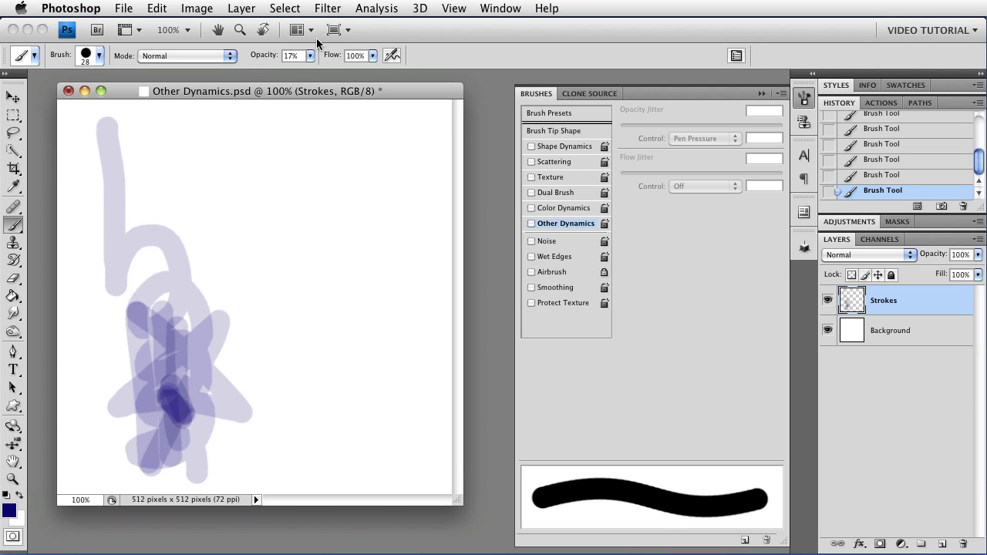
Set brush opacity to 100% and flow to 17%, and paint similar overlapping strokes down the right half of the canvas
{"action": "key", "text": "0"}
{"action": "mouse_move", "coordinate": [285, 129]}
{"action": "left_mouse_down"}
{"action": "mouse_move", "coordinate": [281, 266]}
{"action": "mouse_move", "coordinate": [303, 223]}
{"action": "mouse_move", "coordinate": [333, 242]}
{"action": "mouse_move", "coordinate": [330, 299]}
{"action": "mouse_move", "coordinate": [305, 311]}
{"action": "mouse_move", "coordinate": [307, 284]}
{"action": "mouse_move", "coordinate": [333, 276]}
{"action": "mouse_move", "coordinate": [353, 312]}
{"action": "mouse_move", "coordinate": [338, 346]}
{"action": "mouse_move", "coordinate": [311, 352]}
{"action": "mouse_move", "coordinate": [325, 330]}
{"action": "mouse_move", "coordinate": [355, 339]}
{"action": "mouse_move", "coordinate": [350, 391]}
{"action": "mouse_move", "coordinate": [316, 401]}
{"action": "mouse_move", "coordinate": [329, 369]}
{"action": "mouse_move", "coordinate": [364, 385]}
{"action": "mouse_move", "coordinate": [353, 433]}
{"action": "mouse_move", "coordinate": [316, 441]}
{"action": "mouse_move", "coordinate": [335, 414]}
{"action": "mouse_move", "coordinate": [366, 432]}
{"action": "mouse_move", "coordinate": [371, 459]}
{"action": "left_mouse_up"}
{"action": "mouse_move", "coordinate": [301, 293]}
{"action": "left_mouse_down"}
{"action": "mouse_move", "coordinate": [384, 412]}
{"action": "mouse_move", "coordinate": [283, 359]}
{"action": "mouse_move", "coordinate": [360, 310]}
{"action": "mouse_move", "coordinate": [377, 309]}
{"action": "mouse_move", "coordinate": [292, 436]}
{"action": "left_mouse_up"}
{"action": "left_click_drag", "start_coordinate": [306, 310], "coordinate": [301, 435]}
{"action": "mouse_move", "coordinate": [326, 305]}
{"action": "left_mouse_down"}
{"action": "mouse_move", "coordinate": [320, 415]}
{"action": "mouse_move", "coordinate": [340, 300]}
{"action": "mouse_move", "coordinate": [347, 438]}
{"action": "left_mouse_up"}
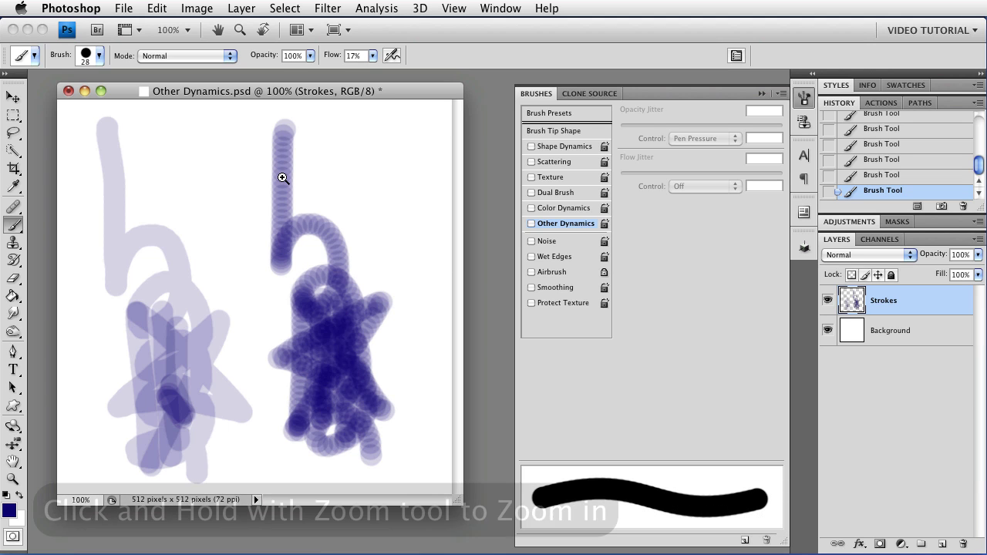
Examine the overlapping brush dabs in the upper part of the low-flow stroke up close, and return to 100% zoom
{"action": "left_click_drag", "start_coordinate": [282, 179], "coordinate": [293, 253]}
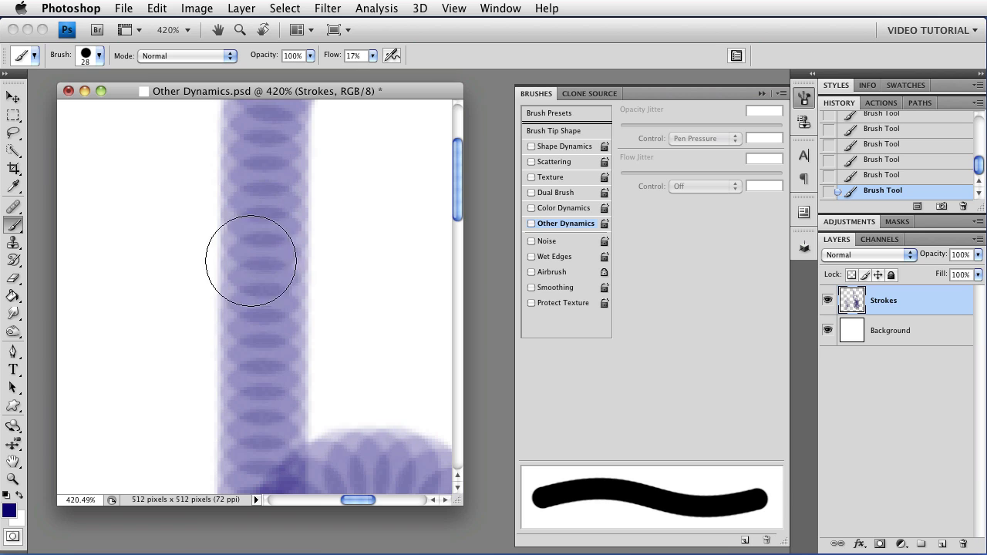
{"action": "key", "text": "space"}
{"action": "mouse_move", "coordinate": [332, 223]}
{"action": "left_mouse_down"}
{"action": "mouse_move", "coordinate": [334, 318]}
{"action": "mouse_move", "coordinate": [324, 306]}
{"action": "left_mouse_up"}
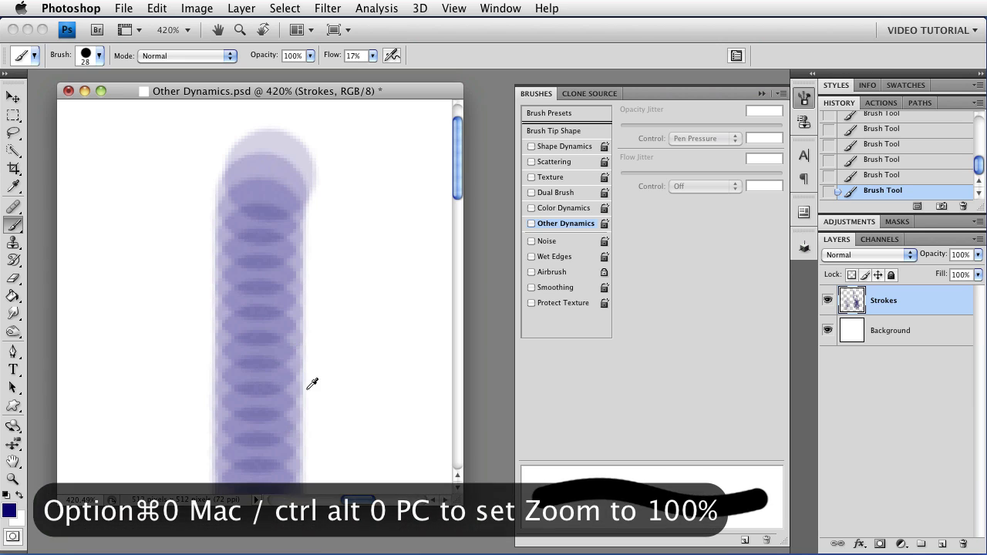
{"action": "key", "text": "alt+super+0"}
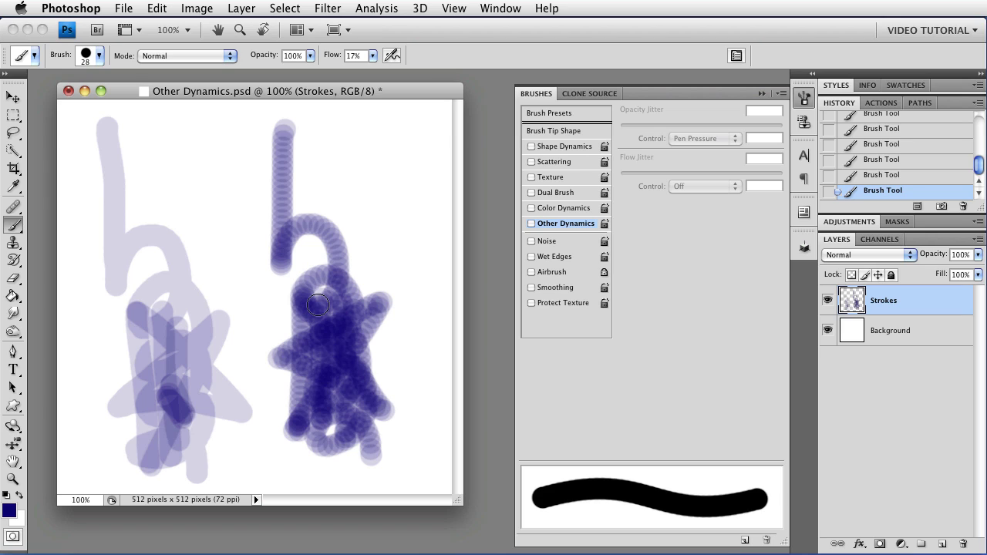
Paint a single dot and a short diagonal stroke near the canvas top, between the two painted shapes
{"action": "left_click", "coordinate": [132, 132]}
{"action": "left_click", "coordinate": [168, 132]}
{"action": "left_click_drag", "start_coordinate": [174, 145], "coordinate": [205, 211]}
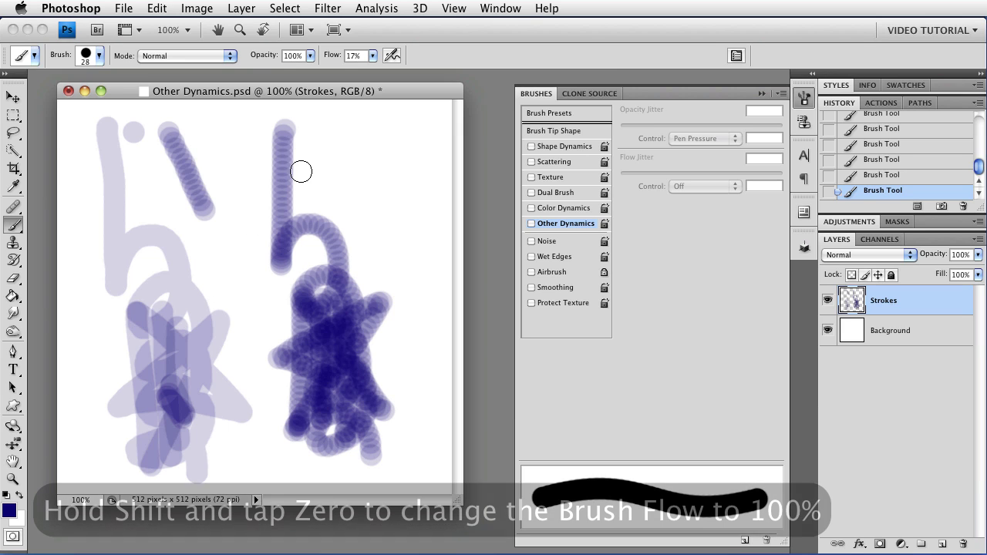
Reset the brush flow to 100% and clear all painting from the Strokes layer, leaving nothing selected
{"action": "key", "text": "shift+0"}
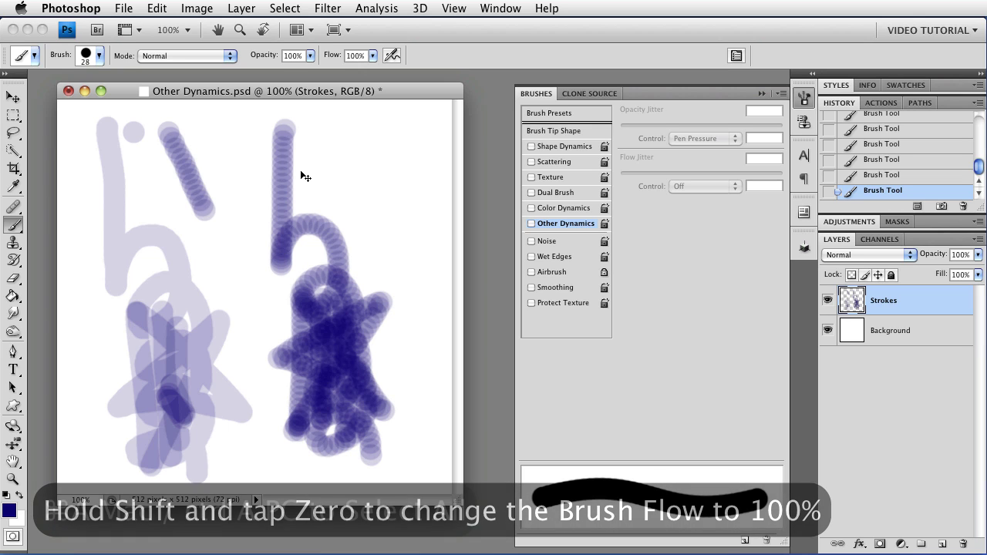
{"action": "key", "text": "super+a"}
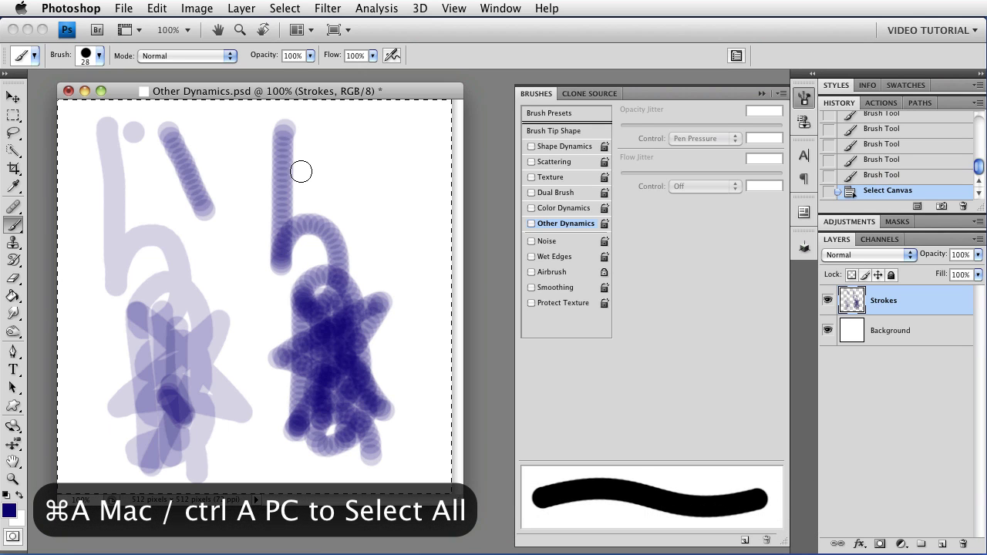
{"action": "key", "text": "Delete"}
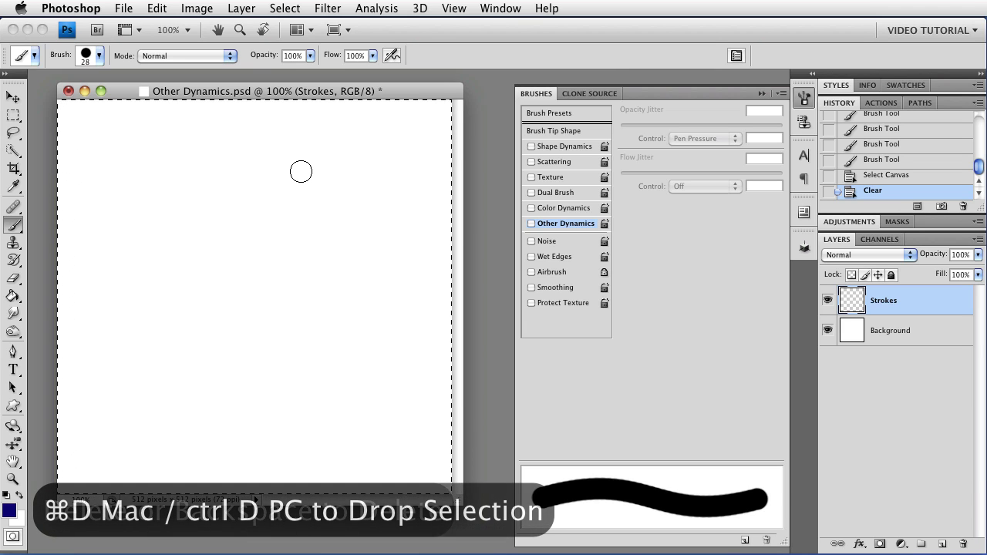
{"action": "key", "text": "super+d"}
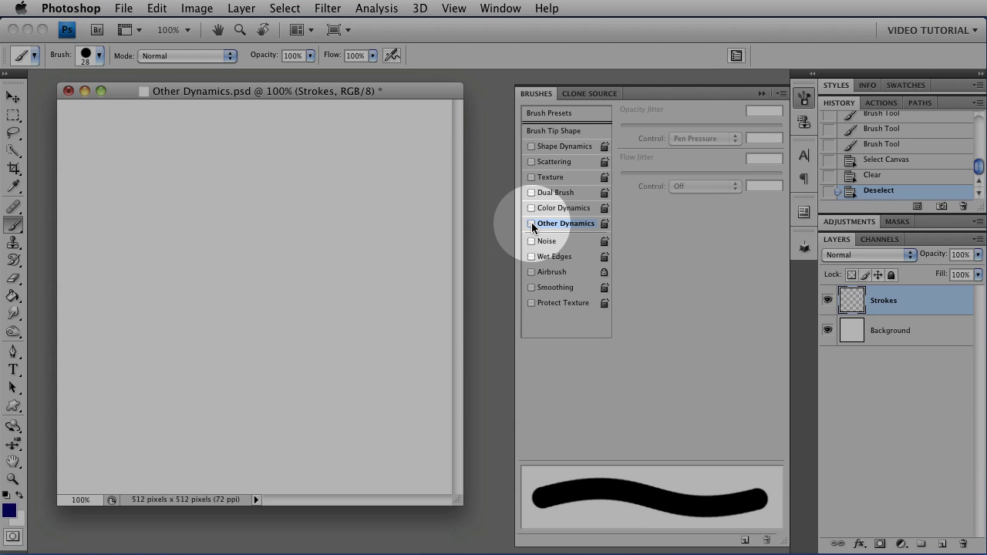
Enable Other Dynamics for the brush, with Opacity Jitter at 79% and its control set to Off
{"action": "left_click", "coordinate": [534, 224]}
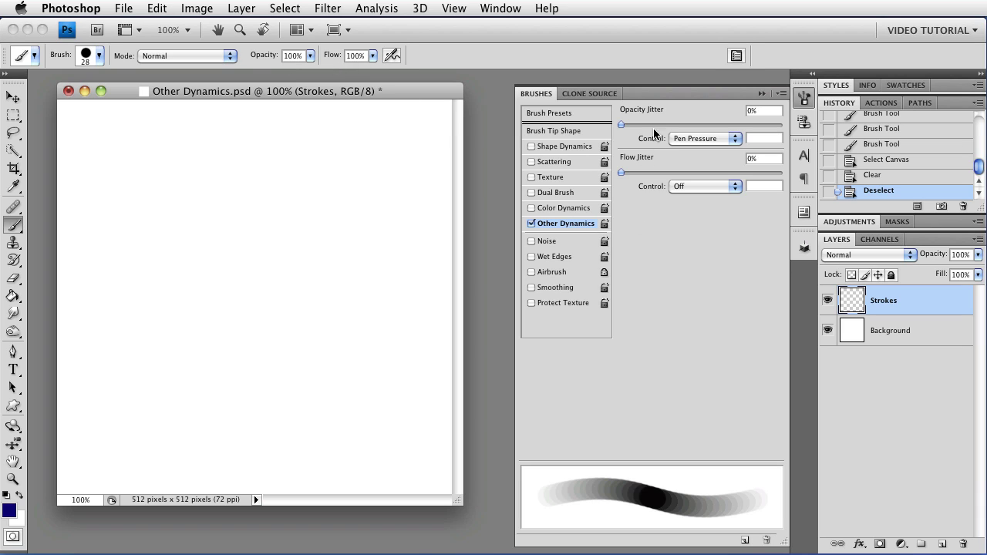
{"action": "left_click_drag", "start_coordinate": [623, 125], "coordinate": [761, 124]}
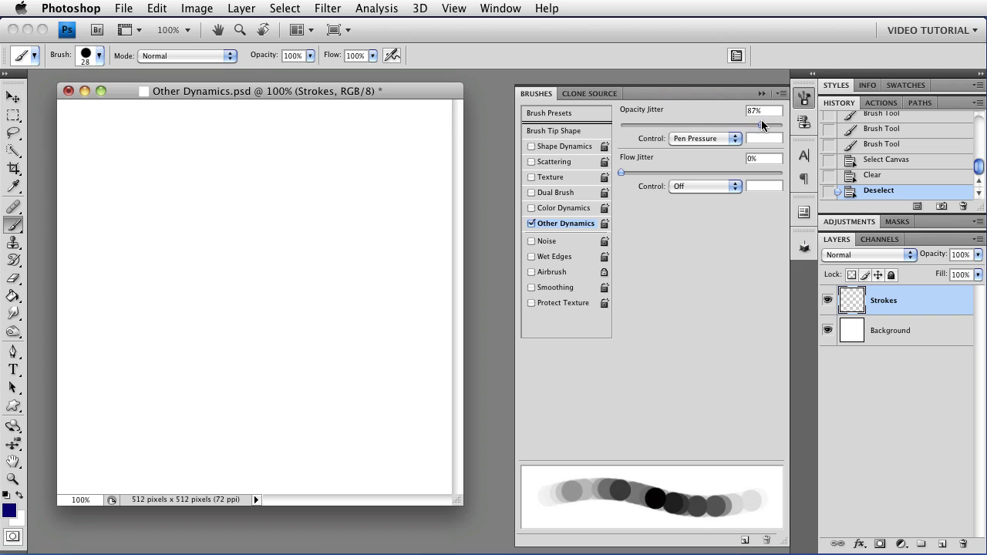
{"action": "left_click", "coordinate": [696, 138]}
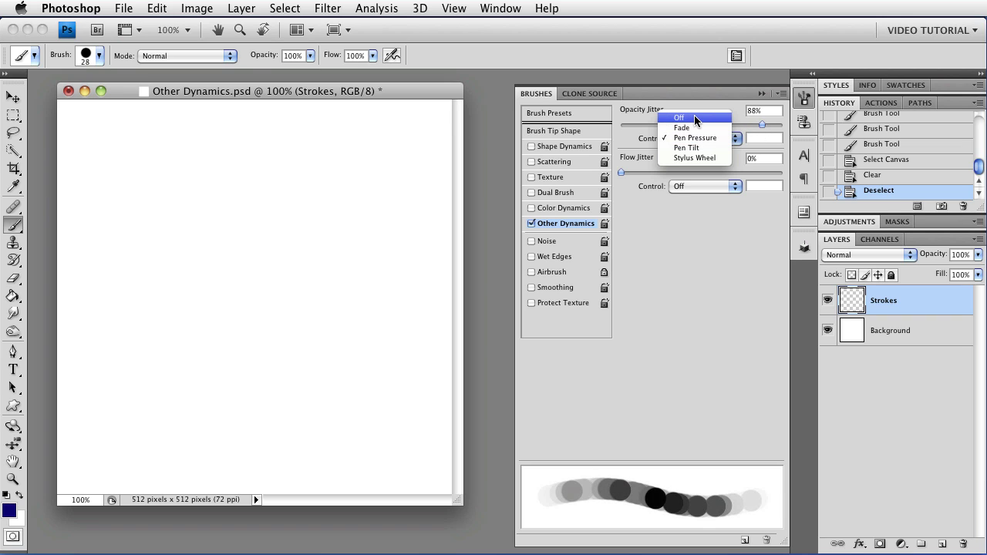
{"action": "left_click", "coordinate": [694, 117]}
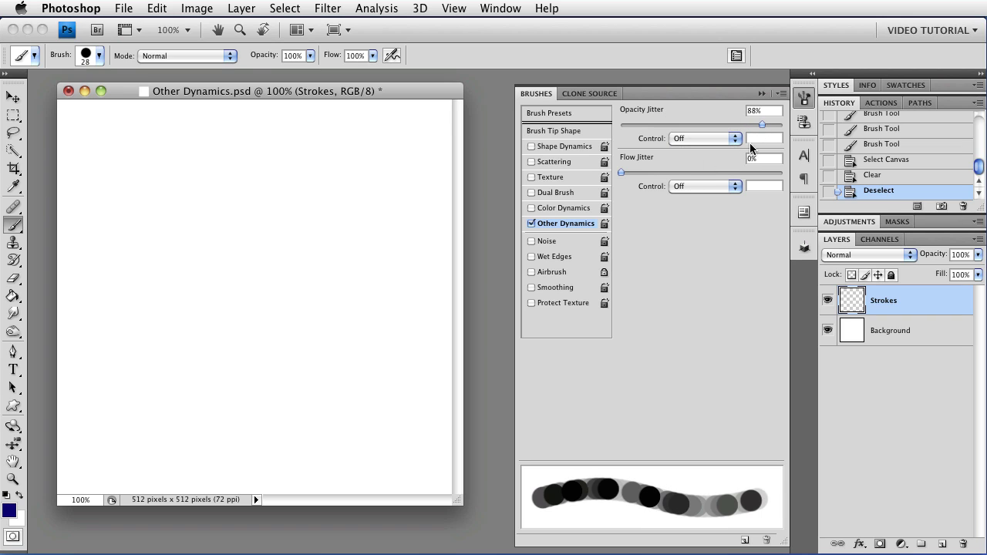
{"action": "mouse_move", "coordinate": [760, 121]}
{"action": "left_mouse_down"}
{"action": "mouse_move", "coordinate": [622, 125]}
{"action": "mouse_move", "coordinate": [748, 127]}
{"action": "left_mouse_up"}
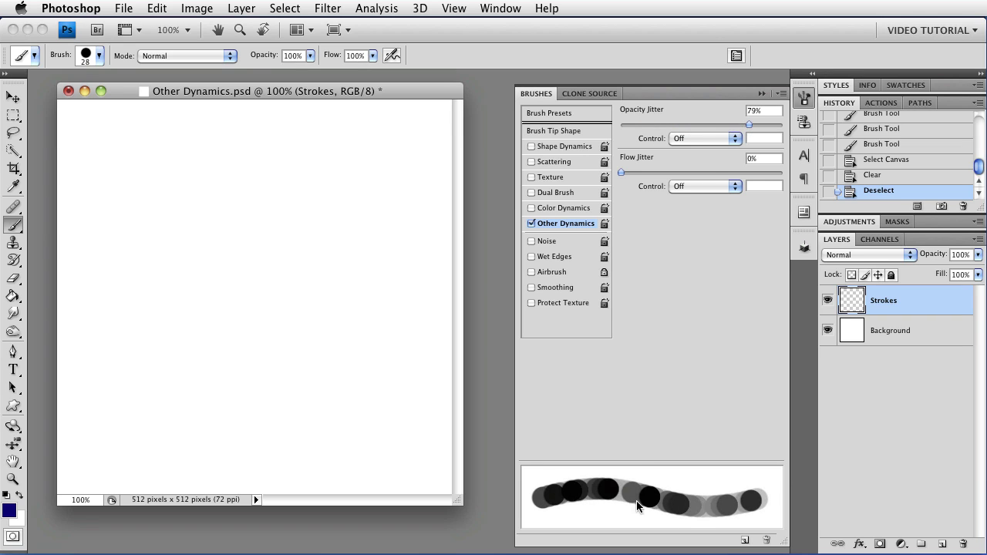
Paint a zigzag test stroke with the jittered opacity across the canvas, and undo it
{"action": "mouse_move", "coordinate": [120, 173]}
{"action": "left_mouse_down"}
{"action": "mouse_move", "coordinate": [170, 347]}
{"action": "mouse_move", "coordinate": [278, 213]}
{"action": "mouse_move", "coordinate": [285, 330]}
{"action": "mouse_move", "coordinate": [406, 415]}
{"action": "left_mouse_up"}
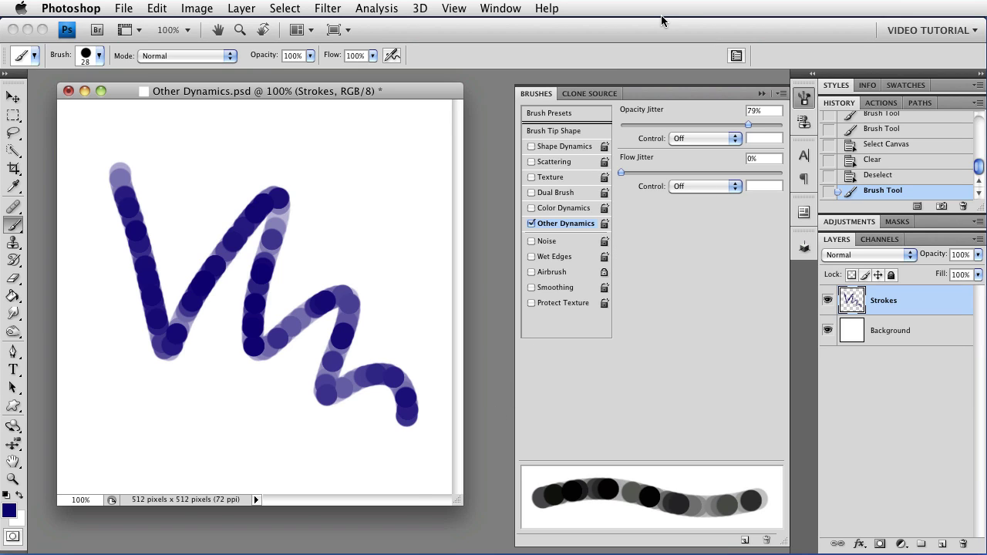
{"action": "key", "text": "super+z"}
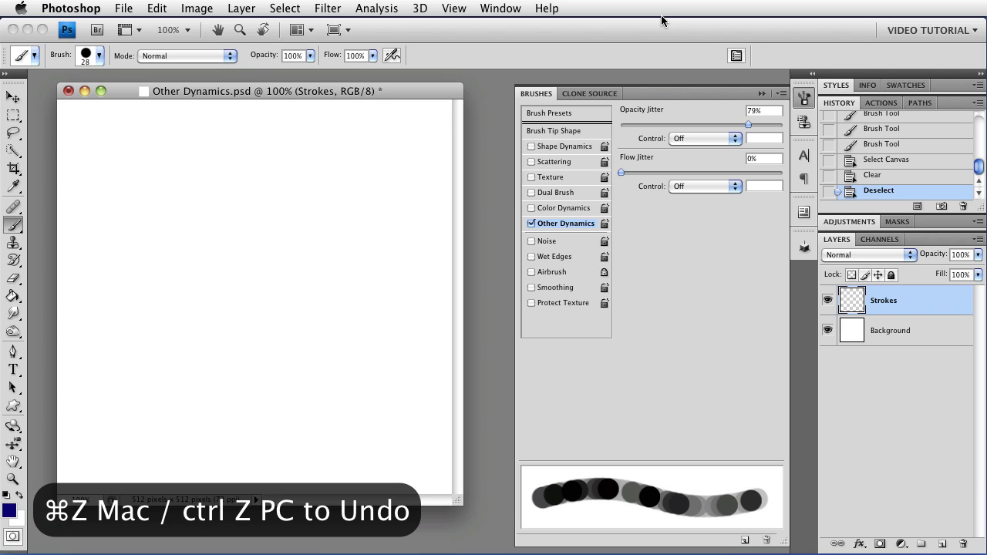
Set Opacity Jitter to 0% with its control on Fade over 50 steps, and paint three curved test strokes
{"action": "left_click", "coordinate": [622, 125]}
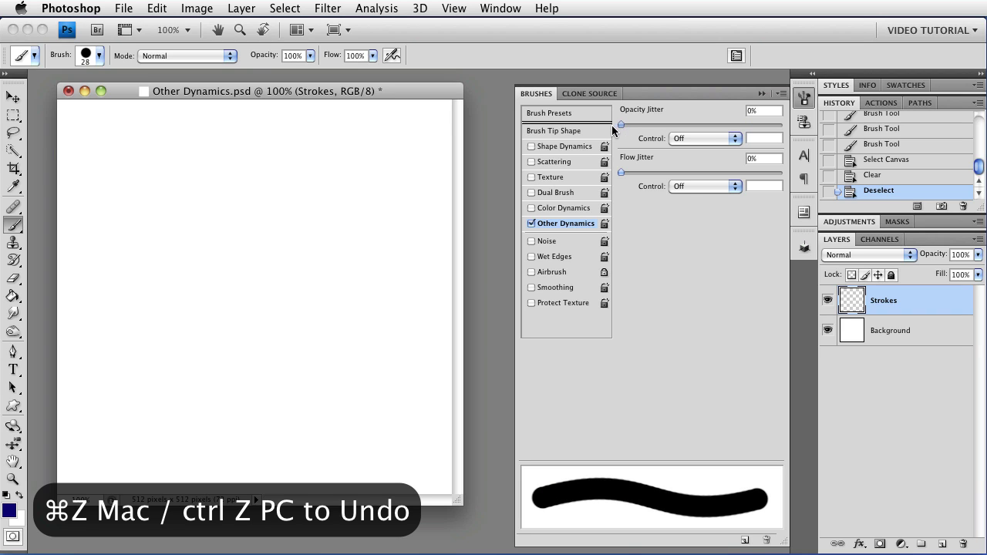
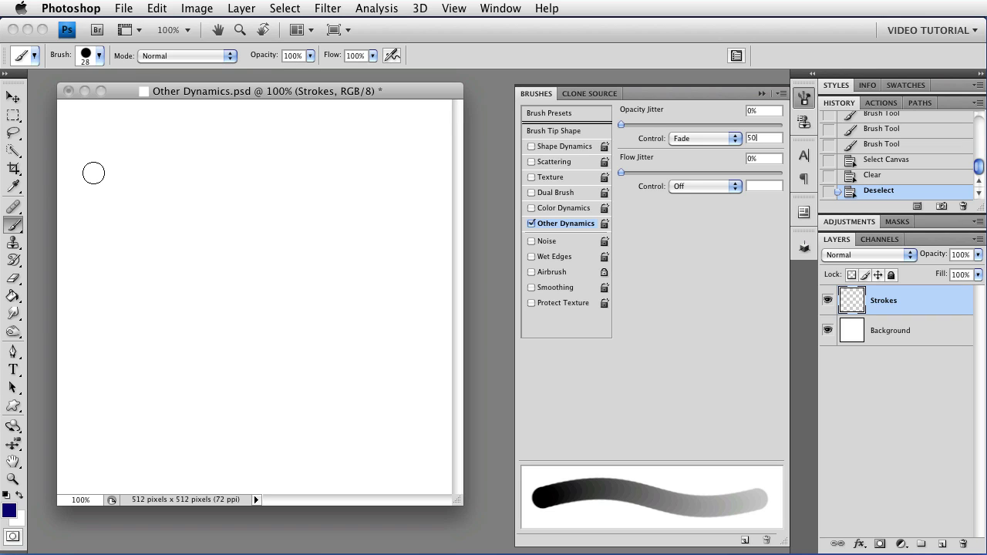
{"action": "mouse_move", "coordinate": [92, 171]}
{"action": "left_mouse_down"}
{"action": "mouse_move", "coordinate": [161, 165]}
{"action": "mouse_move", "coordinate": [177, 241]}
{"action": "left_mouse_up"}
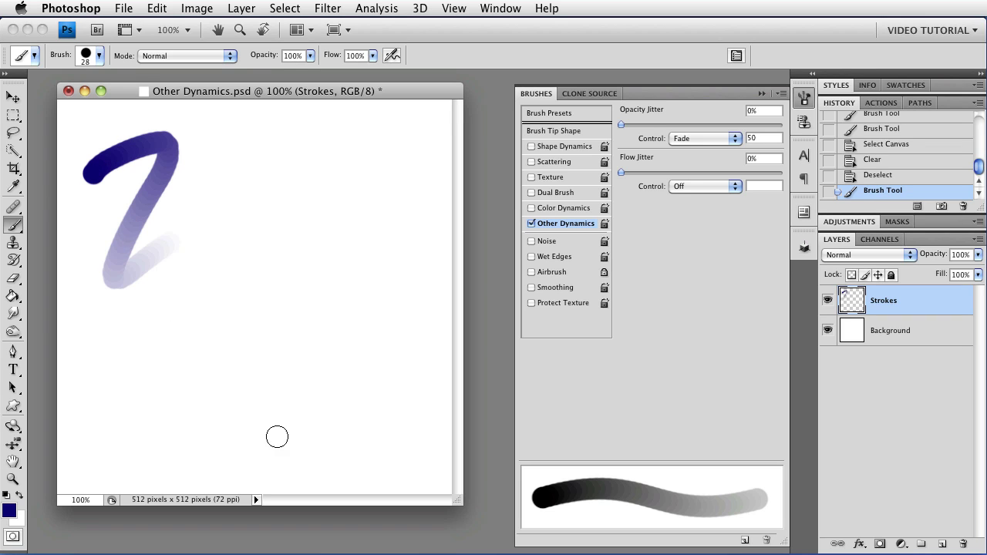
{"action": "left_click_drag", "start_coordinate": [242, 205], "coordinate": [227, 271]}
{"action": "left_click_drag", "start_coordinate": [221, 321], "coordinate": [328, 286]}
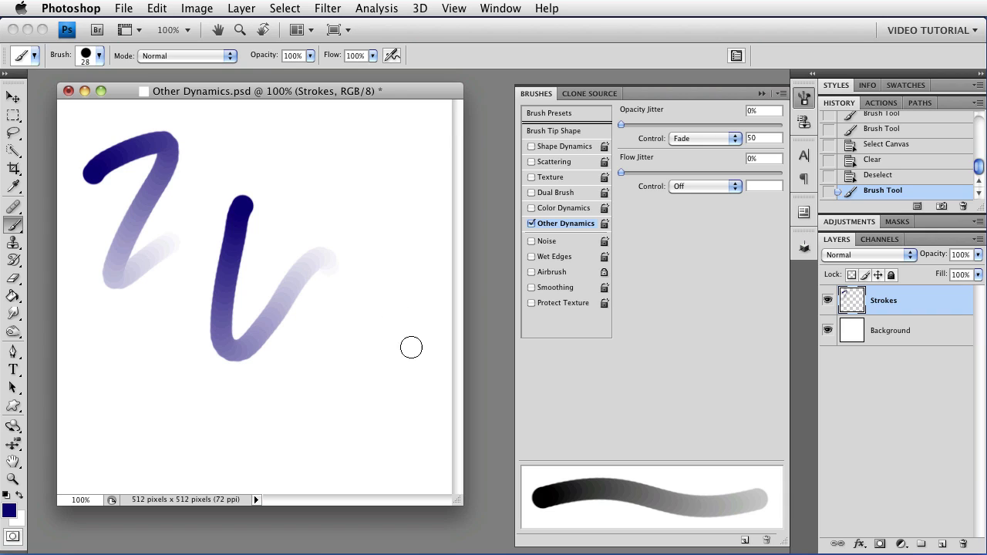
{"action": "mouse_move", "coordinate": [159, 362]}
{"action": "left_mouse_down"}
{"action": "mouse_move", "coordinate": [214, 422]}
{"action": "mouse_move", "coordinate": [272, 364]}
{"action": "mouse_move", "coordinate": [364, 385]}
{"action": "left_mouse_up"}
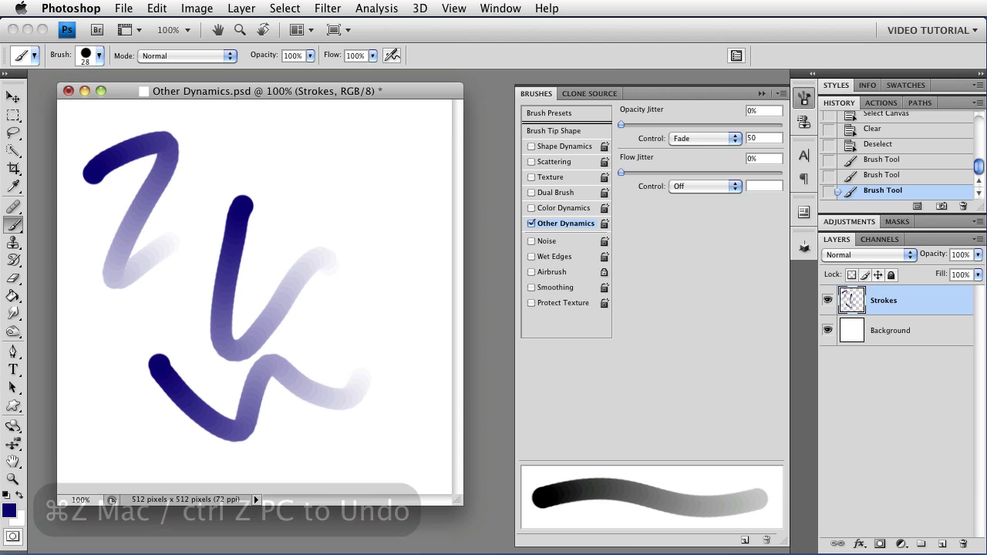
Undo all three fading test strokes on the Strokes layer
{"action": "key", "text": "super+z"}
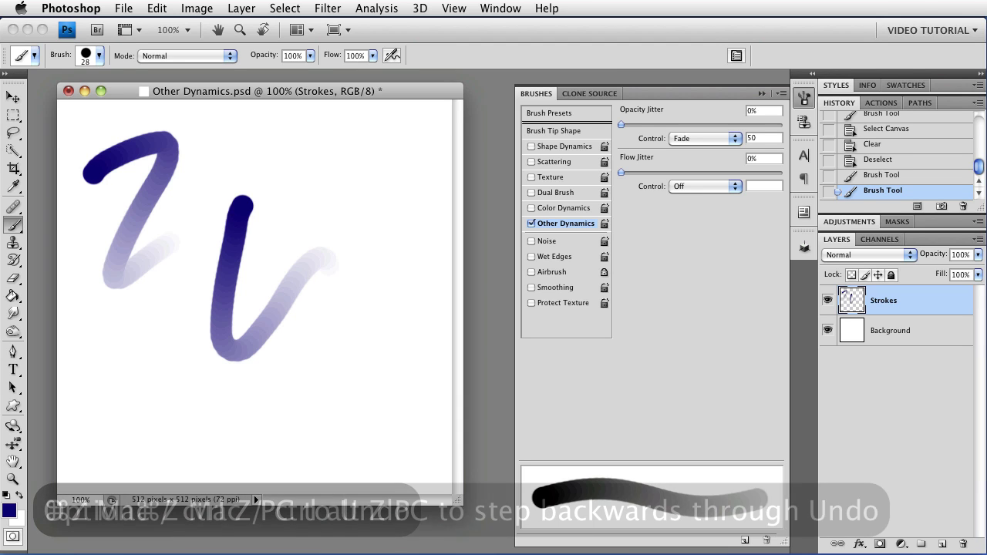
{"action": "key", "text": "alt+super+z"}
{"action": "key", "text": "alt+super+z"}
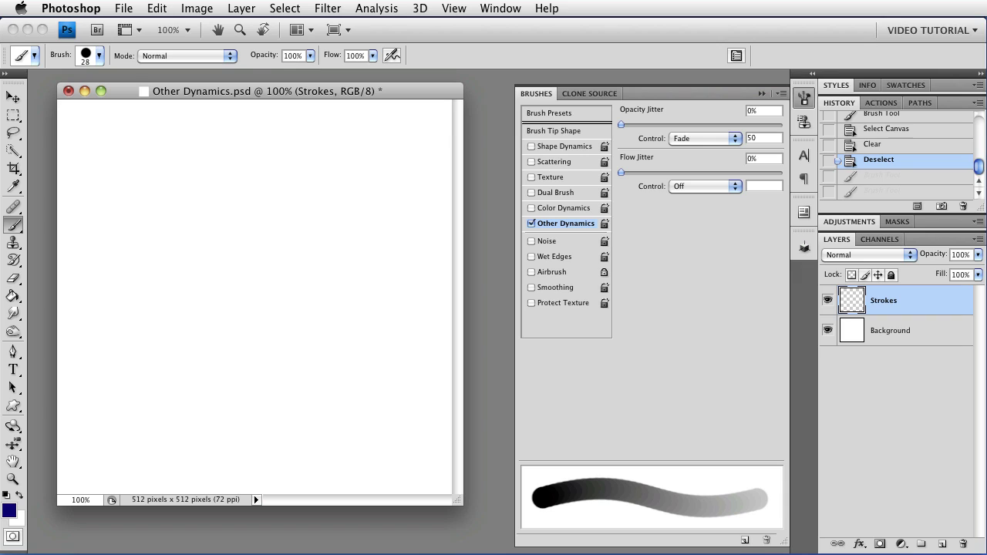
Test Pen Pressure as the opacity control with a zigzag stroke across the canvas, and revert the stroke
{"action": "left_click", "coordinate": [701, 139]}
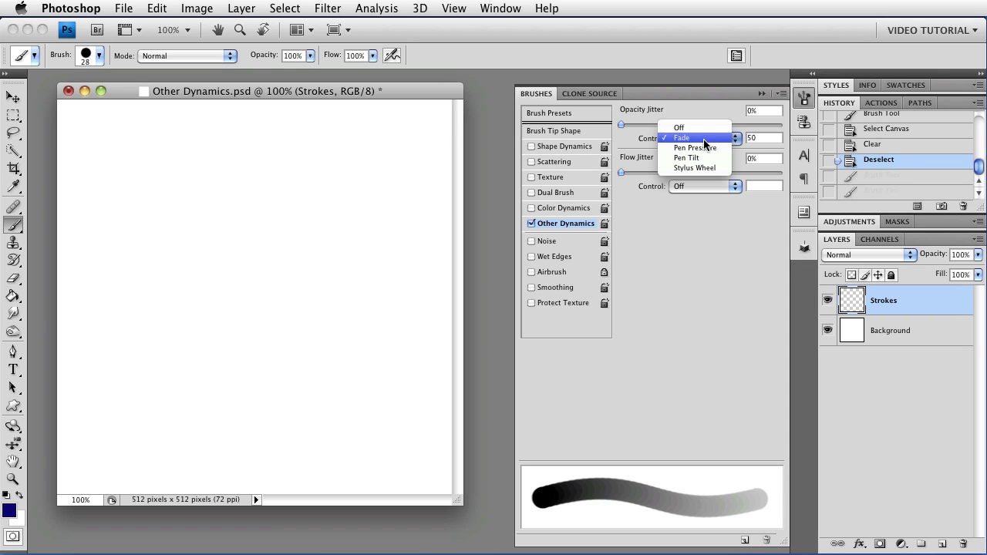
{"action": "left_click", "coordinate": [707, 148]}
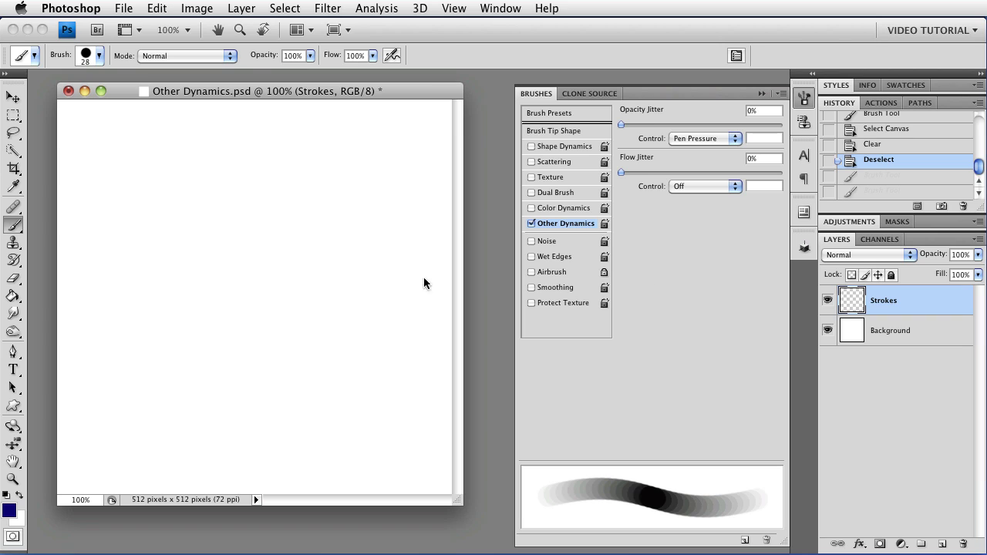
{"action": "mouse_move", "coordinate": [85, 146]}
{"action": "left_mouse_down"}
{"action": "mouse_move", "coordinate": [131, 131]}
{"action": "mouse_move", "coordinate": [133, 164]}
{"action": "mouse_move", "coordinate": [97, 226]}
{"action": "mouse_move", "coordinate": [199, 176]}
{"action": "mouse_move", "coordinate": [132, 281]}
{"action": "mouse_move", "coordinate": [134, 318]}
{"action": "mouse_move", "coordinate": [227, 229]}
{"action": "mouse_move", "coordinate": [227, 291]}
{"action": "mouse_move", "coordinate": [178, 378]}
{"action": "mouse_move", "coordinate": [252, 321]}
{"action": "mouse_move", "coordinate": [284, 326]}
{"action": "mouse_move", "coordinate": [241, 425]}
{"action": "mouse_move", "coordinate": [332, 357]}
{"action": "mouse_move", "coordinate": [310, 423]}
{"action": "mouse_move", "coordinate": [364, 389]}
{"action": "mouse_move", "coordinate": [368, 425]}
{"action": "mouse_move", "coordinate": [417, 409]}
{"action": "mouse_move", "coordinate": [434, 450]}
{"action": "left_mouse_up"}
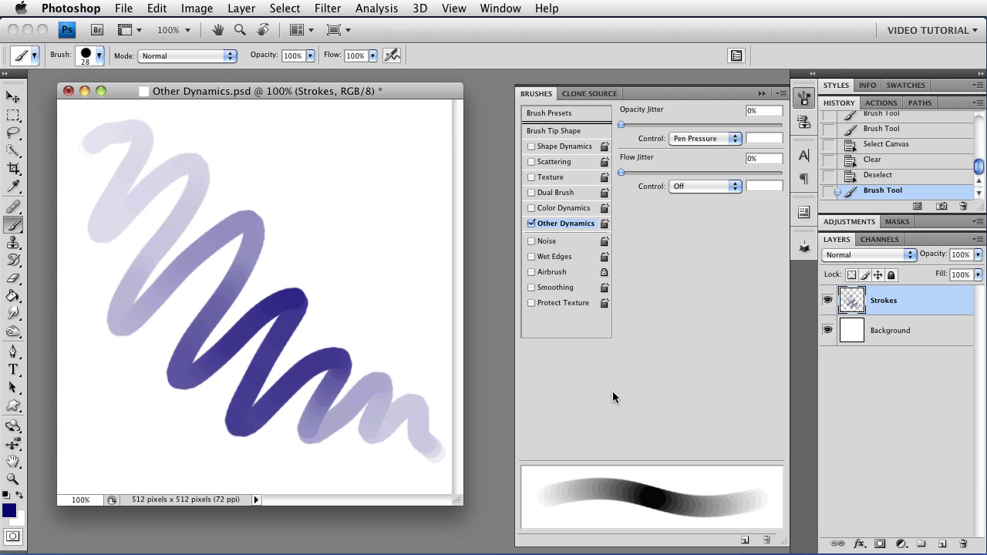
{"action": "left_click", "coordinate": [879, 175]}
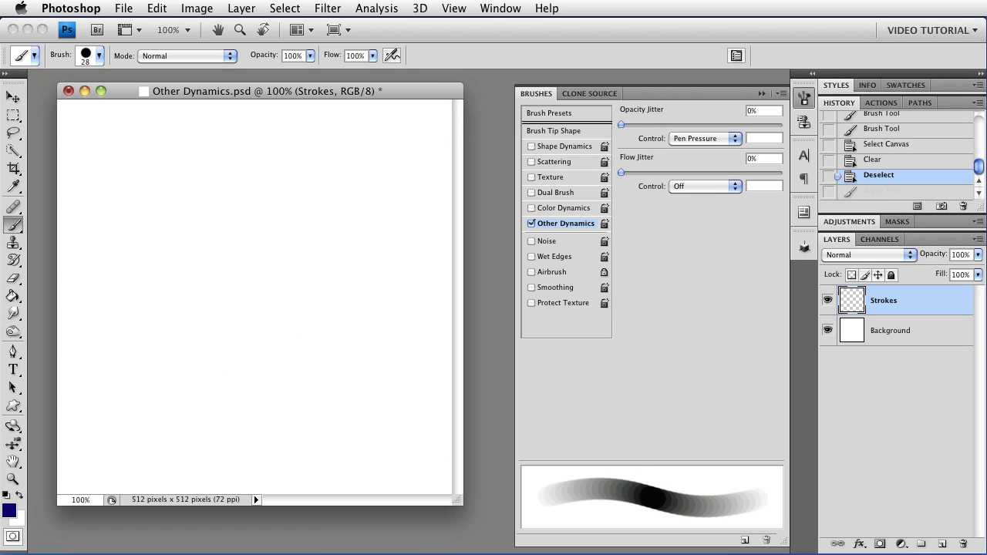
Test Pen Tilt as the opacity control with an L-shaped stroke across the canvas, and revert the stroke
{"action": "left_click", "coordinate": [692, 141]}
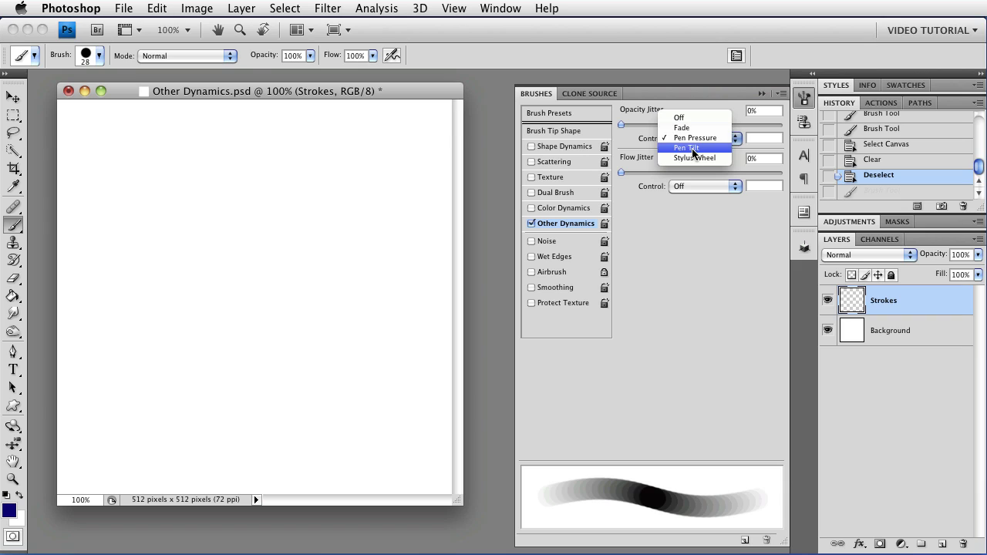
{"action": "left_click", "coordinate": [691, 148]}
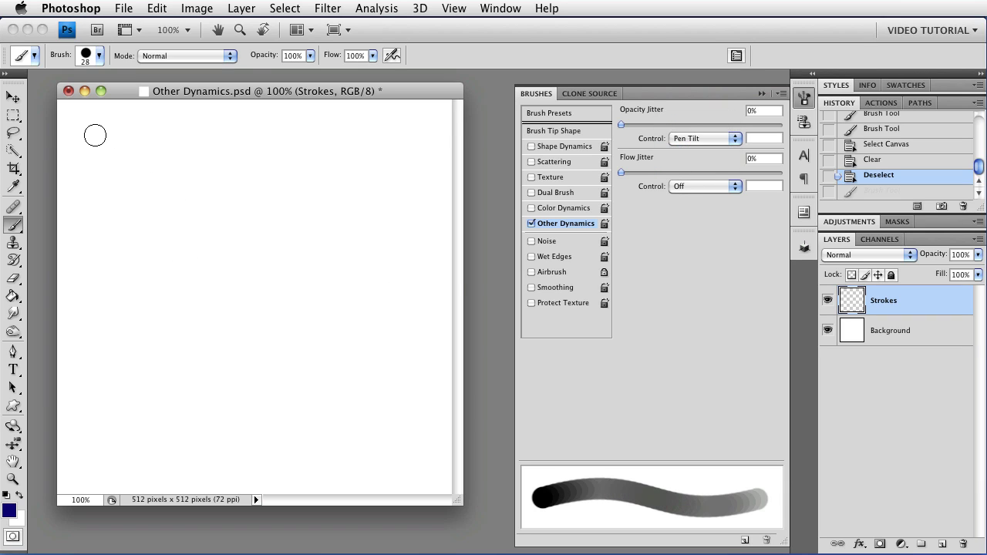
{"action": "mouse_move", "coordinate": [96, 123]}
{"action": "left_mouse_down"}
{"action": "mouse_move", "coordinate": [110, 322]}
{"action": "mouse_move", "coordinate": [255, 373]}
{"action": "mouse_move", "coordinate": [424, 455]}
{"action": "left_mouse_up"}
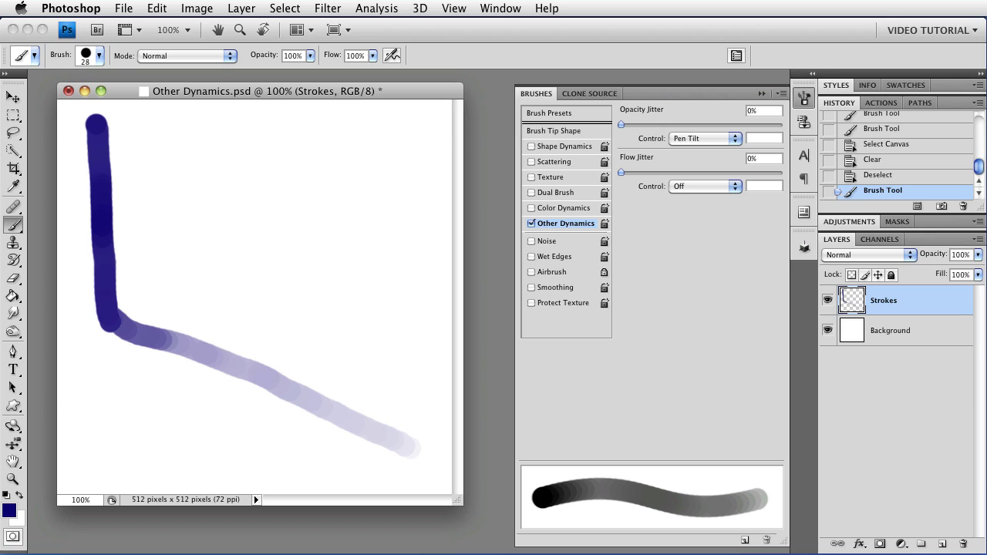
{"action": "left_click", "coordinate": [874, 175]}
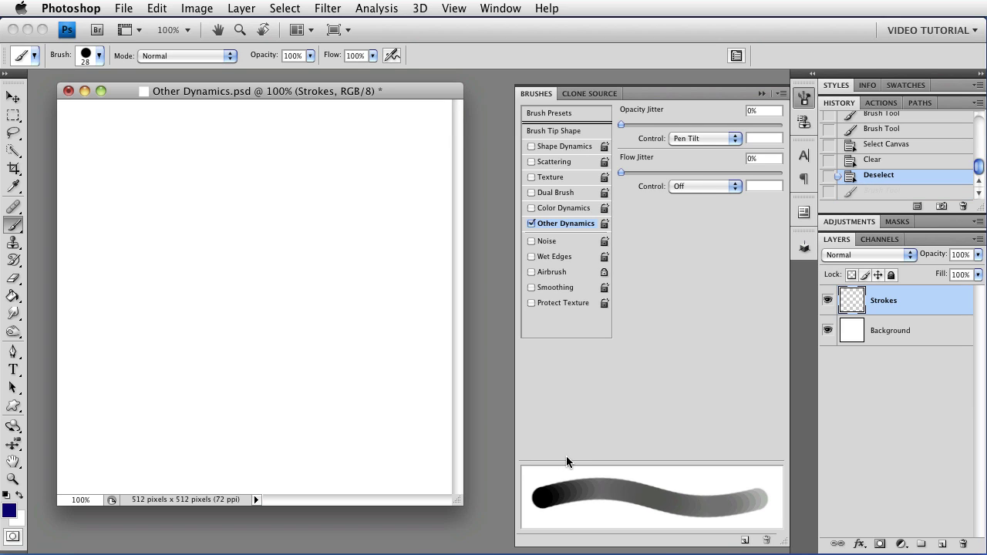
Set the opacity control to Stylus Wheel and paint test strokes on the canvas
{"action": "left_click", "coordinate": [695, 137]}
{"action": "left_click", "coordinate": [693, 152]}
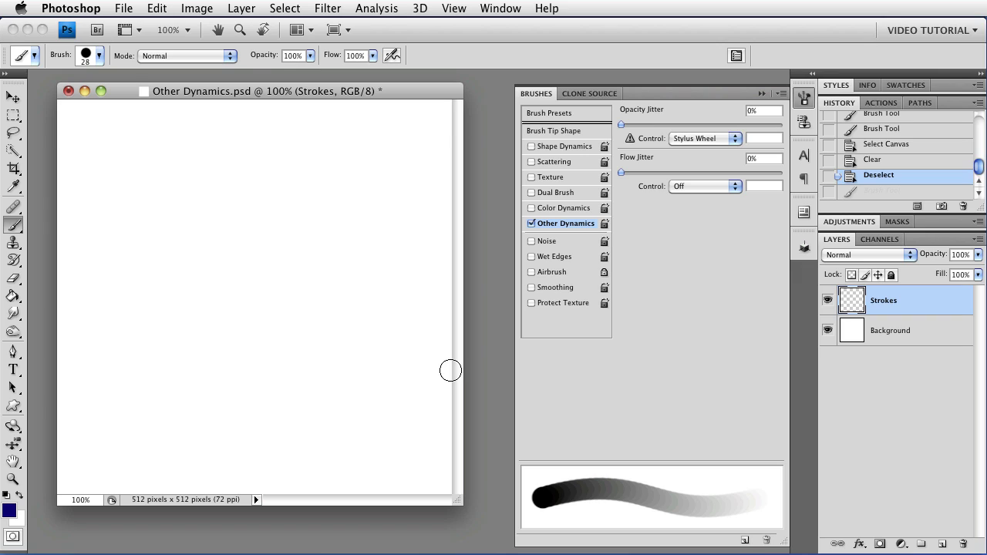
{"action": "left_click", "coordinate": [173, 200]}
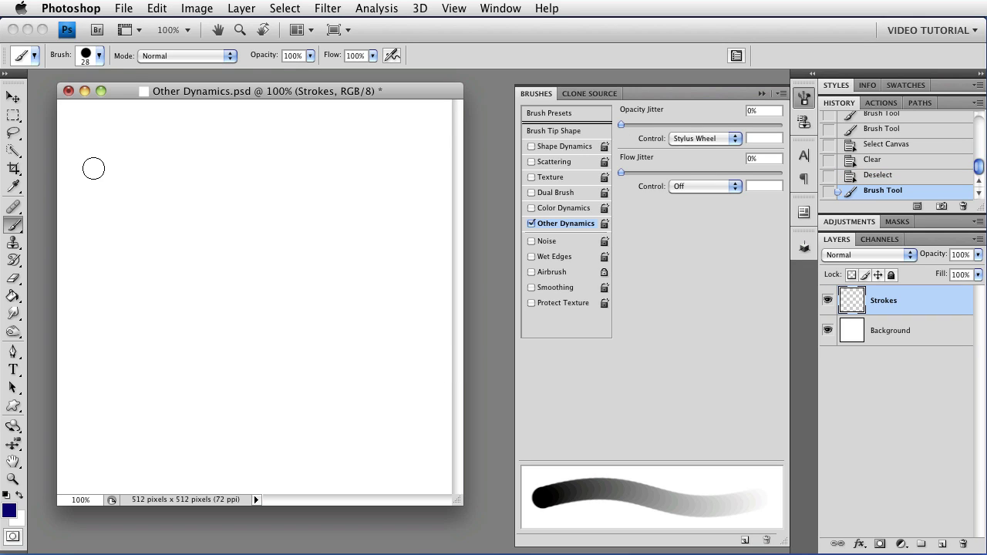
{"action": "mouse_move", "coordinate": [99, 268]}
{"action": "left_mouse_down"}
{"action": "mouse_move", "coordinate": [130, 255]}
{"action": "mouse_move", "coordinate": [144, 276]}
{"action": "mouse_move", "coordinate": [131, 320]}
{"action": "mouse_move", "coordinate": [191, 302]}
{"action": "mouse_move", "coordinate": [174, 355]}
{"action": "mouse_move", "coordinate": [231, 390]}
{"action": "mouse_move", "coordinate": [229, 439]}
{"action": "mouse_move", "coordinate": [278, 424]}
{"action": "mouse_move", "coordinate": [288, 454]}
{"action": "mouse_move", "coordinate": [335, 430]}
{"action": "mouse_move", "coordinate": [338, 459]}
{"action": "mouse_move", "coordinate": [402, 383]}
{"action": "mouse_move", "coordinate": [388, 367]}
{"action": "mouse_move", "coordinate": [349, 380]}
{"action": "mouse_move", "coordinate": [360, 344]}
{"action": "mouse_move", "coordinate": [329, 308]}
{"action": "mouse_move", "coordinate": [313, 266]}
{"action": "mouse_move", "coordinate": [287, 268]}
{"action": "mouse_move", "coordinate": [245, 225]}
{"action": "left_mouse_up"}
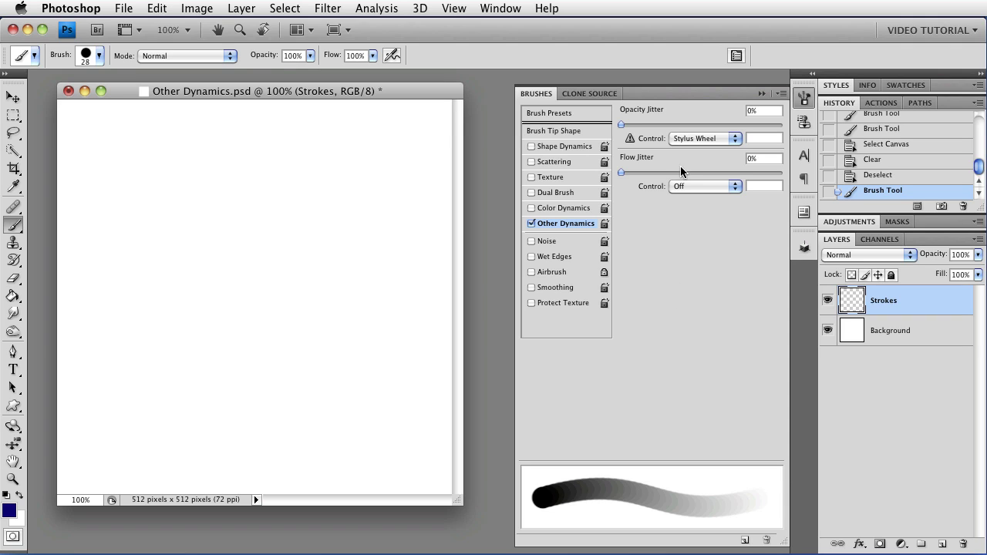
Set Opacity Jitter to 100% with its control on Pen Pressure
{"action": "left_click", "coordinate": [694, 139]}
{"action": "left_click", "coordinate": [696, 117]}
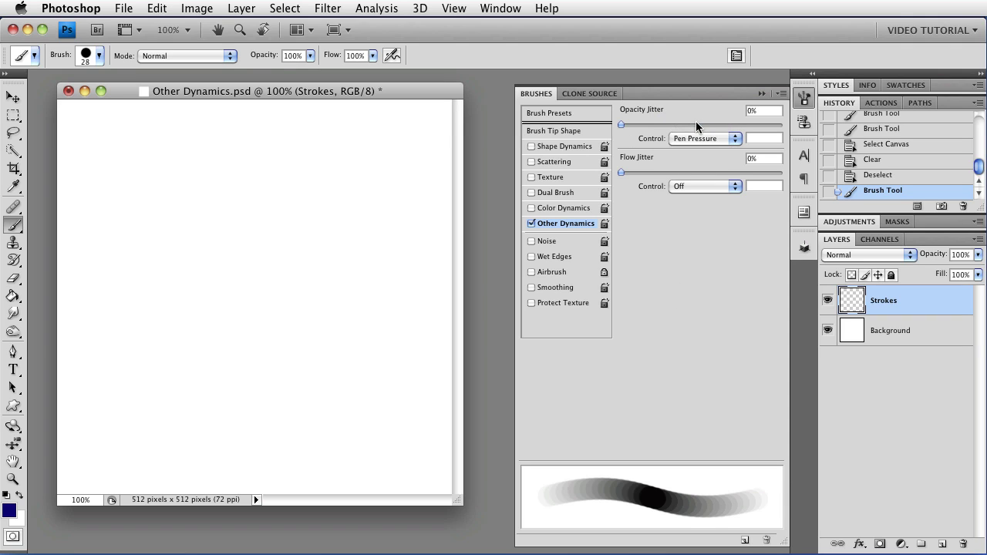
{"action": "left_click_drag", "start_coordinate": [622, 124], "coordinate": [782, 121]}
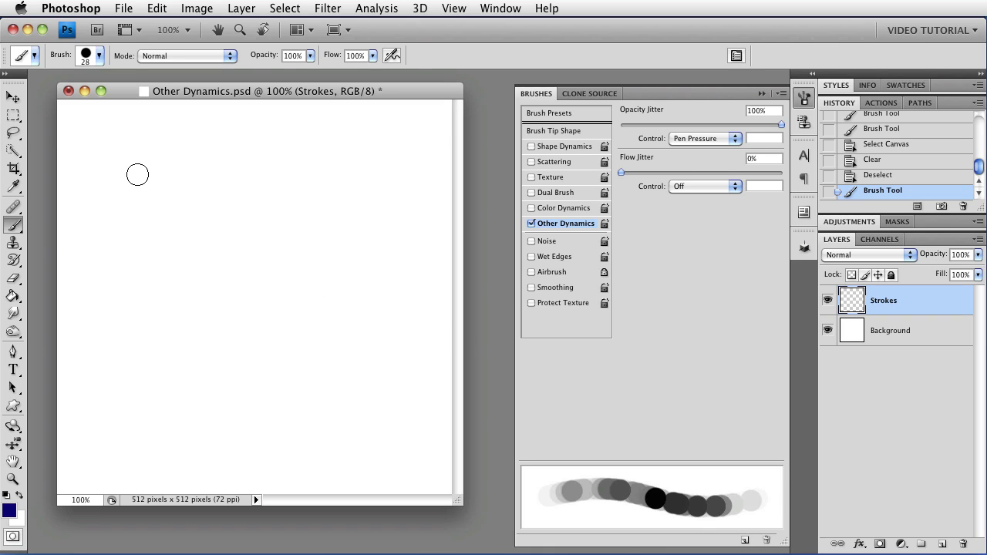
Paint two diagonal zigzag test strokes with the jittered, pressure-controlled opacity, and undo both
{"action": "mouse_move", "coordinate": [137, 178]}
{"action": "left_mouse_down"}
{"action": "mouse_move", "coordinate": [134, 213]}
{"action": "mouse_move", "coordinate": [183, 205]}
{"action": "mouse_move", "coordinate": [182, 256]}
{"action": "mouse_move", "coordinate": [205, 289]}
{"action": "mouse_move", "coordinate": [248, 288]}
{"action": "mouse_move", "coordinate": [226, 350]}
{"action": "mouse_move", "coordinate": [296, 301]}
{"action": "mouse_move", "coordinate": [256, 383]}
{"action": "mouse_move", "coordinate": [319, 351]}
{"action": "mouse_move", "coordinate": [299, 407]}
{"action": "mouse_move", "coordinate": [350, 378]}
{"action": "mouse_move", "coordinate": [349, 414]}
{"action": "mouse_move", "coordinate": [387, 433]}
{"action": "left_mouse_up"}
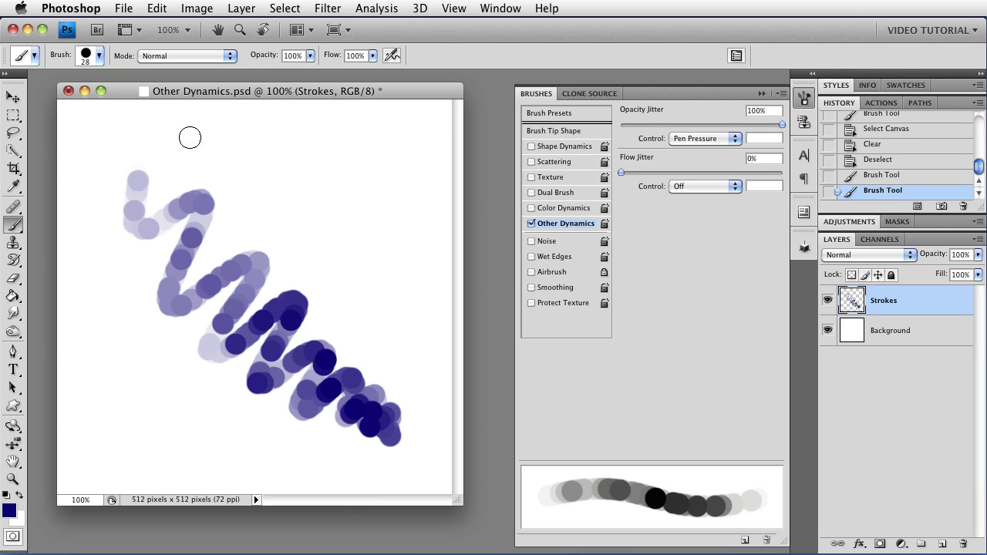
{"action": "mouse_move", "coordinate": [190, 136]}
{"action": "left_mouse_down"}
{"action": "mouse_move", "coordinate": [250, 135]}
{"action": "mouse_move", "coordinate": [273, 157]}
{"action": "mouse_move", "coordinate": [276, 208]}
{"action": "mouse_move", "coordinate": [335, 185]}
{"action": "mouse_move", "coordinate": [321, 229]}
{"action": "mouse_move", "coordinate": [344, 262]}
{"action": "mouse_move", "coordinate": [382, 268]}
{"action": "mouse_move", "coordinate": [397, 316]}
{"action": "mouse_move", "coordinate": [417, 339]}
{"action": "mouse_move", "coordinate": [430, 459]}
{"action": "left_mouse_up"}
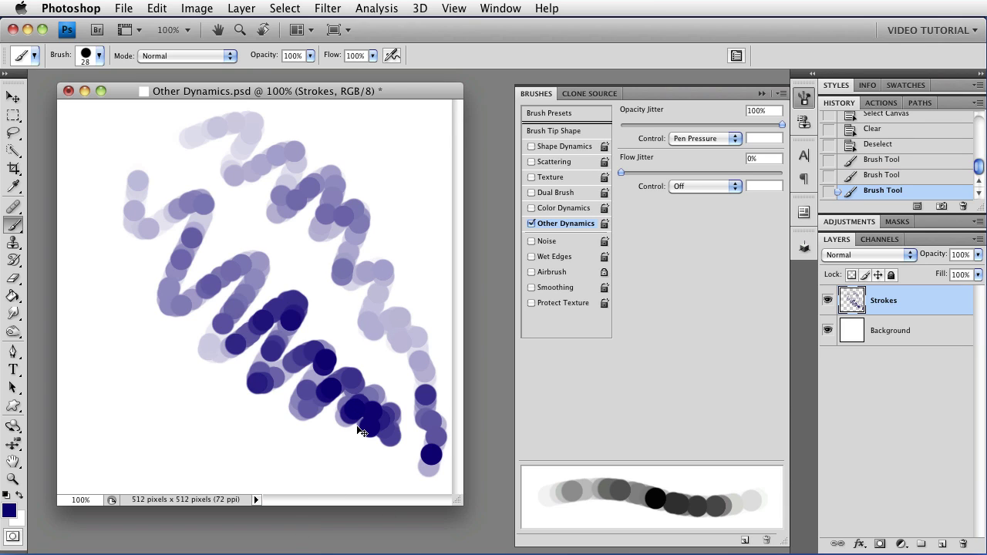
{"action": "key", "text": "ctrl+alt+z"}
{"action": "key", "text": "ctrl+alt+z"}
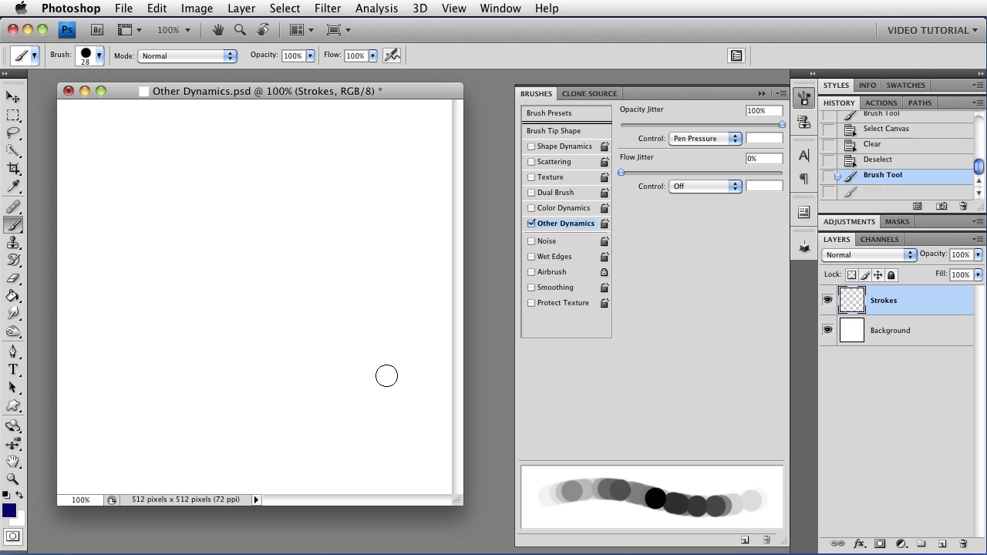
Set the opacity control to Off and Opacity Jitter to 0%
{"action": "left_click", "coordinate": [701, 137]}
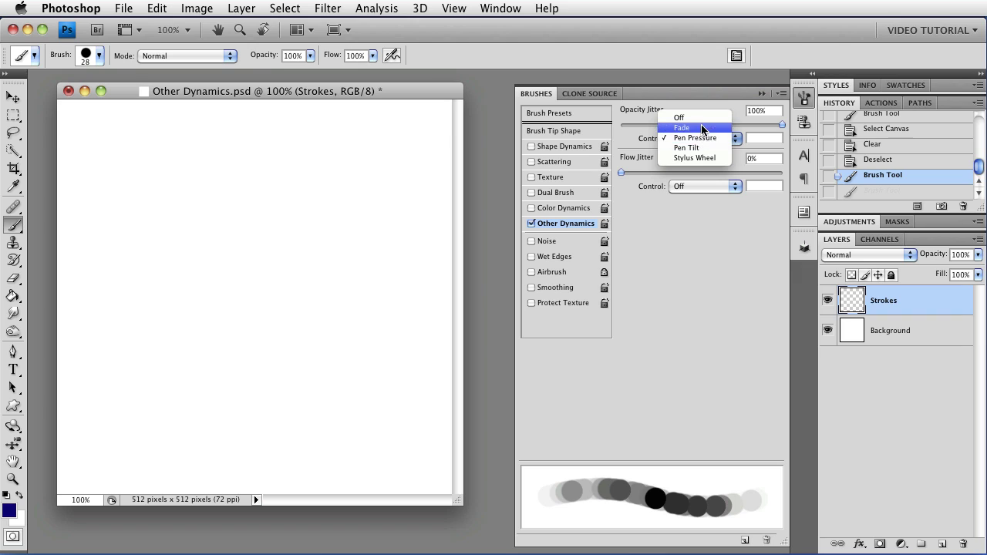
{"action": "left_click", "coordinate": [693, 116]}
{"action": "left_click_drag", "start_coordinate": [631, 125], "coordinate": [612, 125]}
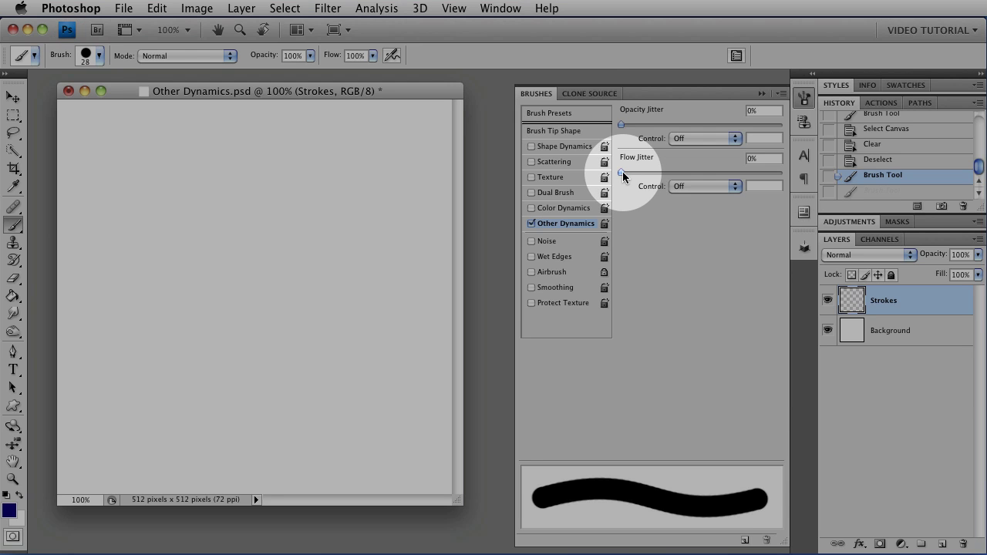
Test Flow Jitter at 100% with a zigzag stroke across the canvas, and undo the stroke
{"action": "left_click_drag", "start_coordinate": [621, 172], "coordinate": [789, 185]}
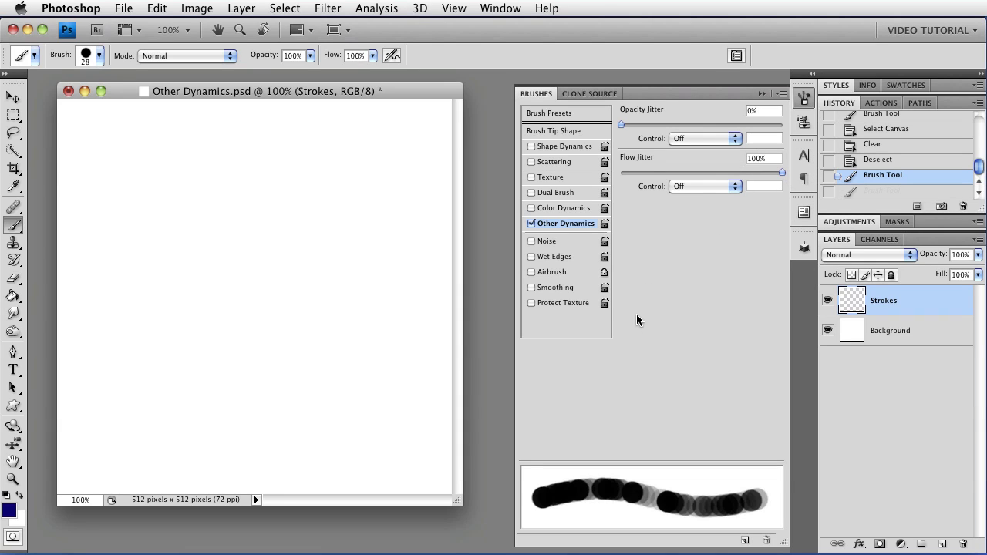
{"action": "mouse_move", "coordinate": [150, 156]}
{"action": "left_mouse_down"}
{"action": "mouse_move", "coordinate": [138, 245]}
{"action": "mouse_move", "coordinate": [225, 212]}
{"action": "mouse_move", "coordinate": [179, 322]}
{"action": "mouse_move", "coordinate": [313, 332]}
{"action": "mouse_move", "coordinate": [402, 430]}
{"action": "left_mouse_up"}
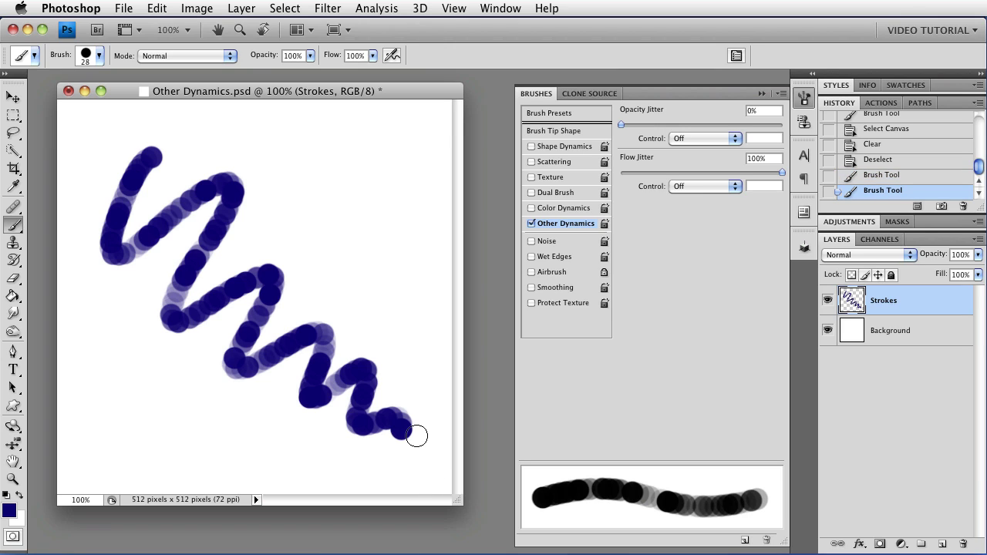
{"action": "key", "text": "super+z"}
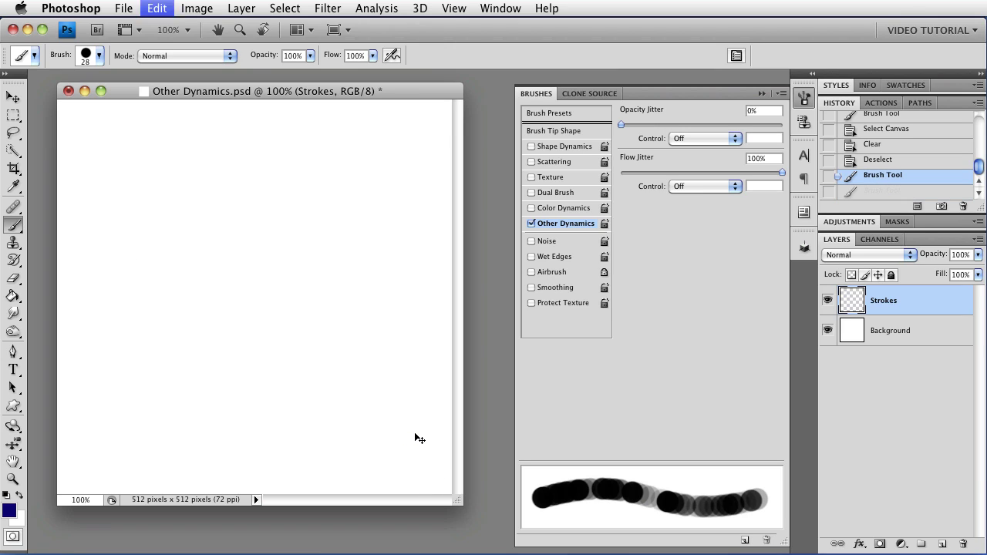
Set the flow control to Fade over 30 steps and paint a short hooked test stroke near the canvas's upper-left corner
{"action": "left_click", "coordinate": [681, 185]}
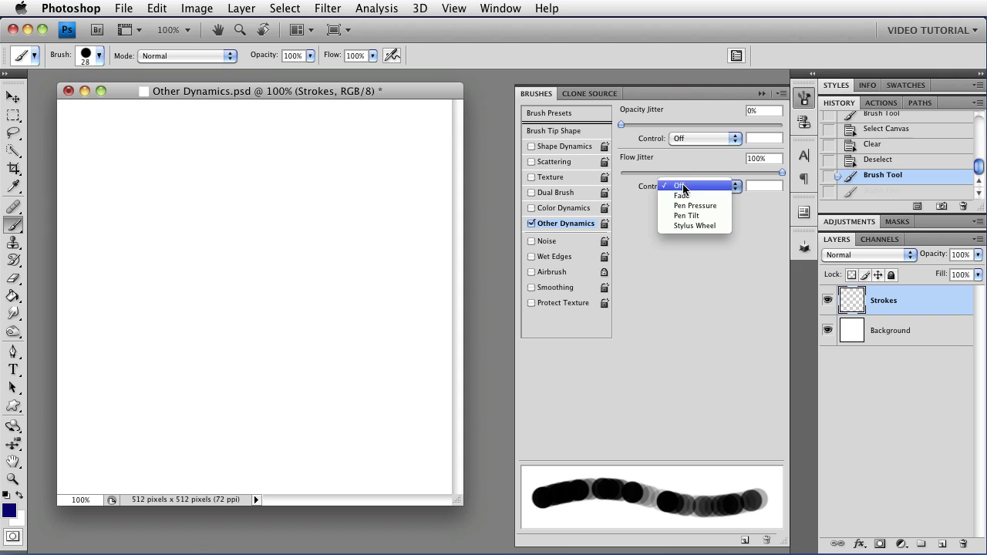
{"action": "left_click", "coordinate": [679, 198]}
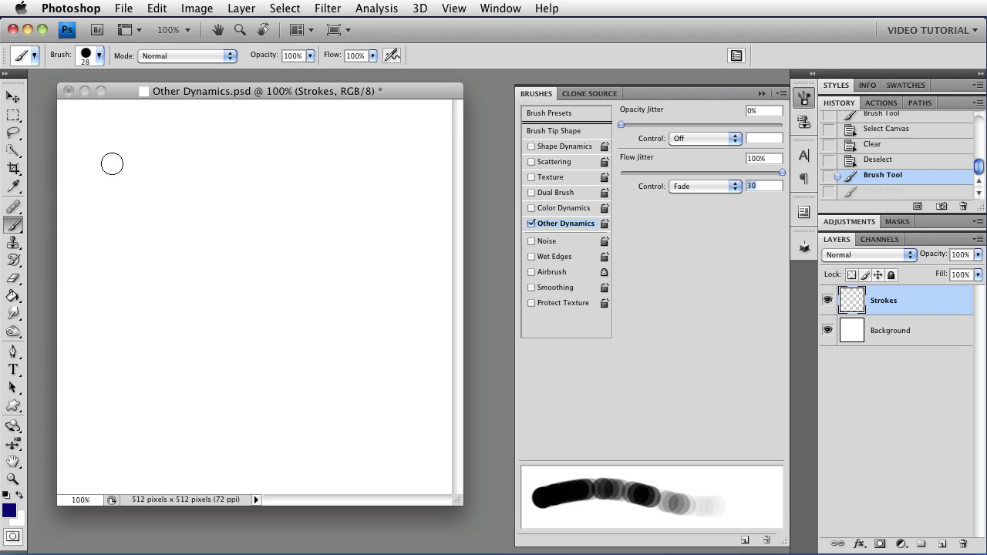
{"action": "mouse_move", "coordinate": [112, 163]}
{"action": "left_mouse_down"}
{"action": "mouse_move", "coordinate": [151, 153]}
{"action": "mouse_move", "coordinate": [165, 210]}
{"action": "mouse_move", "coordinate": [146, 285]}
{"action": "left_mouse_up"}
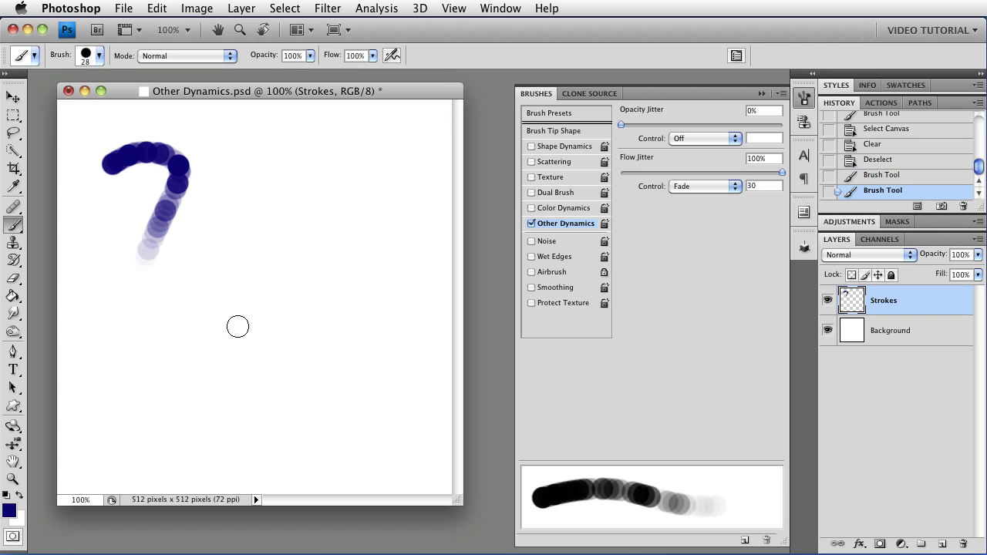
Set Flow Jitter to 0% and paint two more curved test strokes, one beside and one below the first
{"action": "left_click_drag", "start_coordinate": [628, 173], "coordinate": [612, 175]}
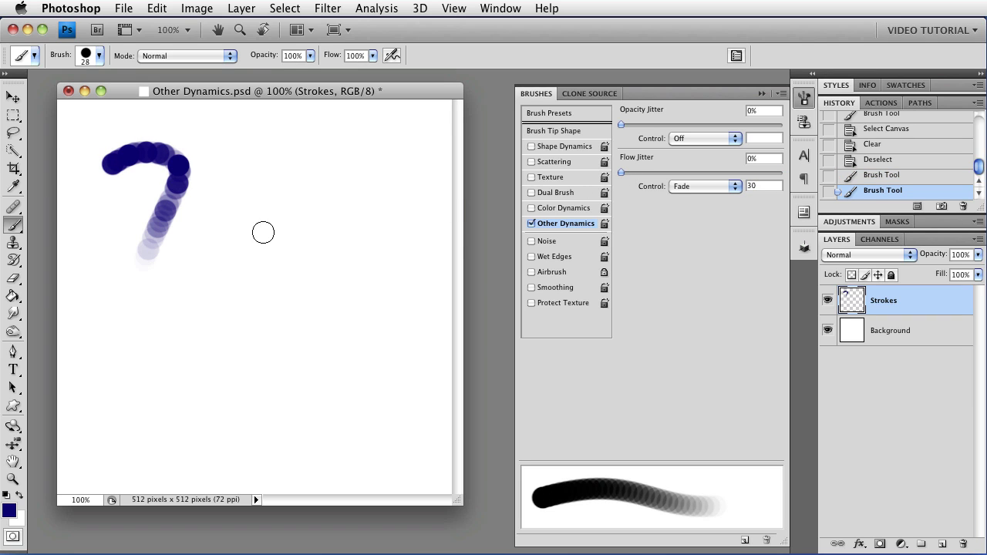
{"action": "mouse_move", "coordinate": [202, 143]}
{"action": "left_mouse_down"}
{"action": "mouse_move", "coordinate": [257, 185]}
{"action": "mouse_move", "coordinate": [218, 248]}
{"action": "left_mouse_up"}
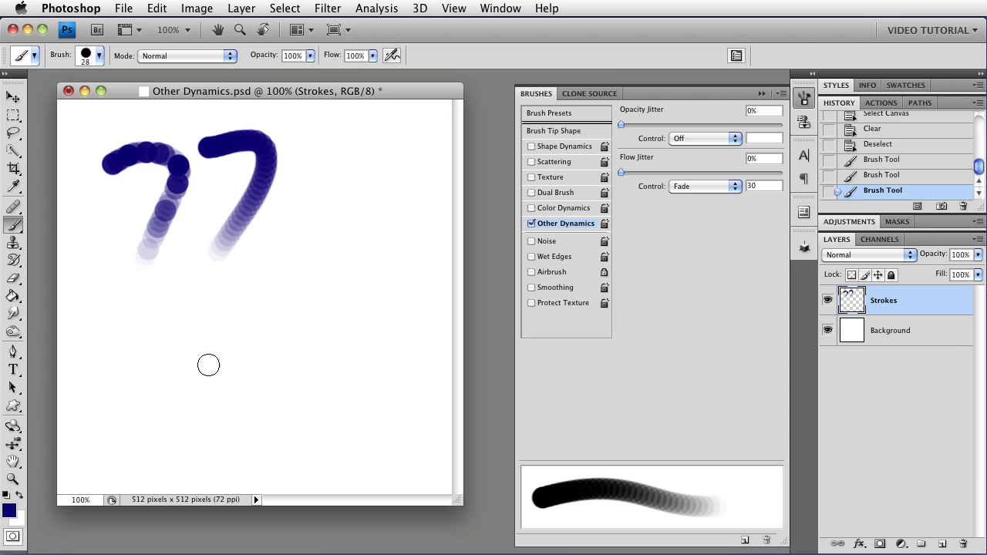
{"action": "mouse_move", "coordinate": [117, 308]}
{"action": "left_mouse_down"}
{"action": "mouse_move", "coordinate": [167, 351]}
{"action": "mouse_move", "coordinate": [245, 307]}
{"action": "left_mouse_up"}
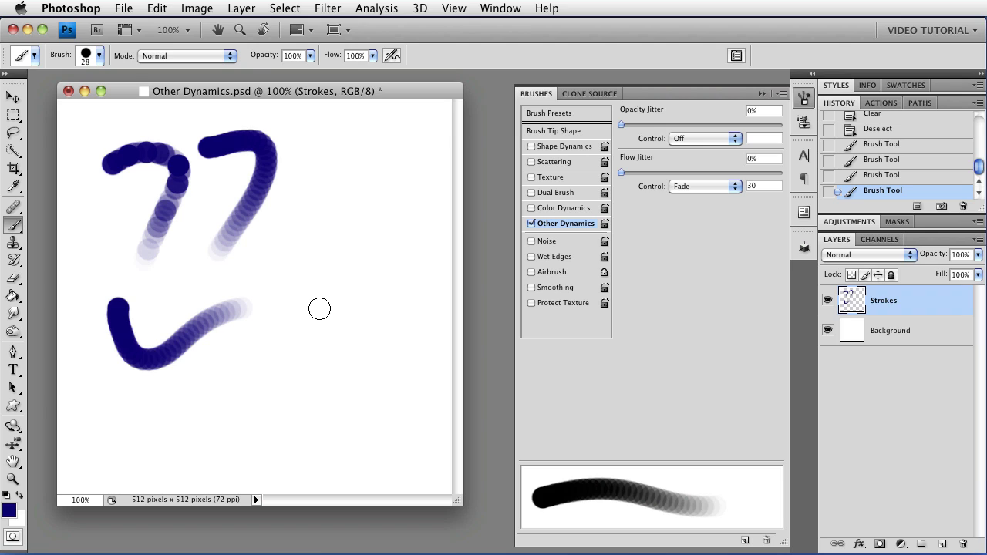
Undo all three test strokes painted with the fading flow
{"action": "key", "text": "super+alt+z"}
{"action": "key", "text": "super+alt+z"}
{"action": "key", "text": "super+alt+z"}
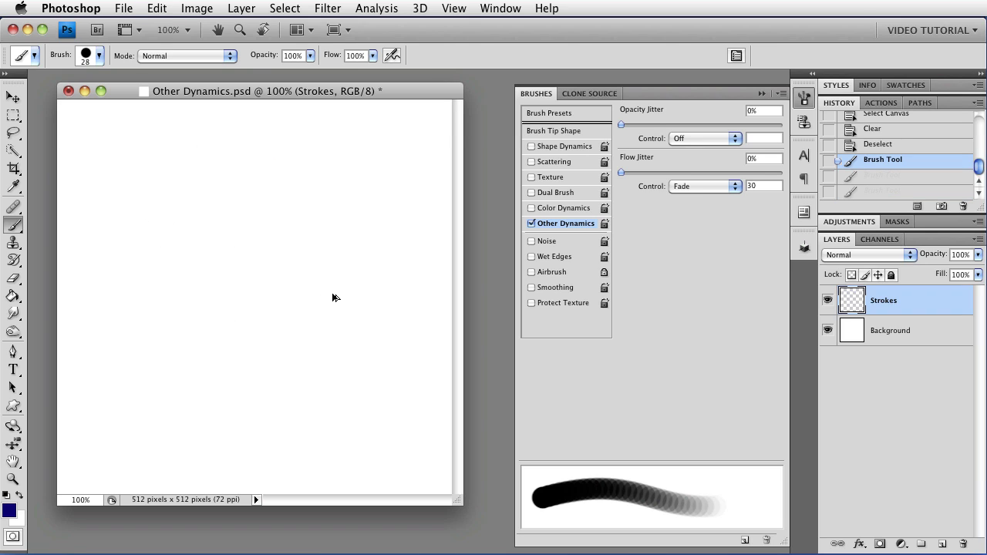
Test Pen Pressure as the flow control with a zigzag stroke across the canvas, and undo the stroke
{"action": "left_click", "coordinate": [700, 186]}
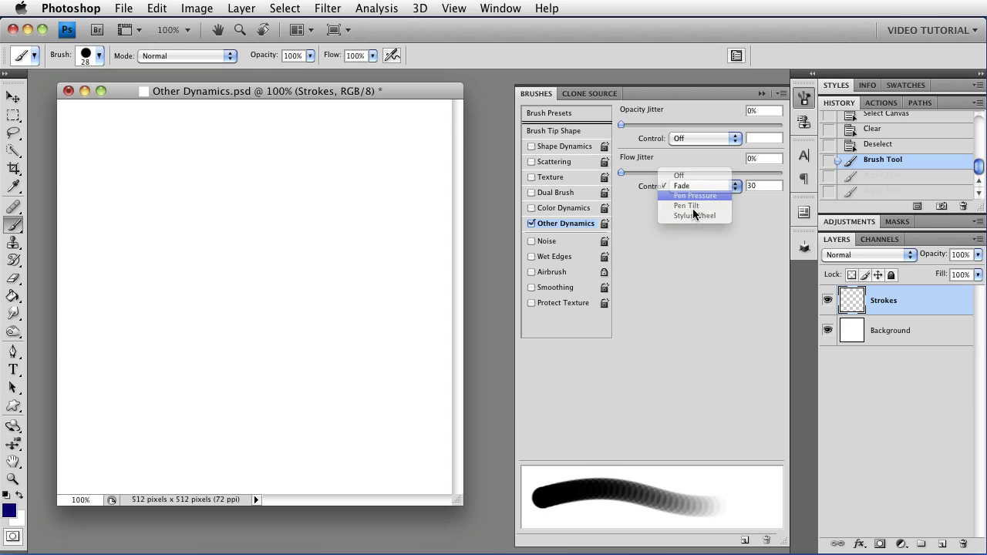
{"action": "left_click", "coordinate": [700, 195]}
{"action": "mouse_move", "coordinate": [85, 157]}
{"action": "left_mouse_down"}
{"action": "mouse_move", "coordinate": [131, 154]}
{"action": "mouse_move", "coordinate": [189, 207]}
{"action": "mouse_move", "coordinate": [202, 300]}
{"action": "mouse_move", "coordinate": [315, 346]}
{"action": "mouse_move", "coordinate": [374, 434]}
{"action": "mouse_move", "coordinate": [420, 446]}
{"action": "left_mouse_up"}
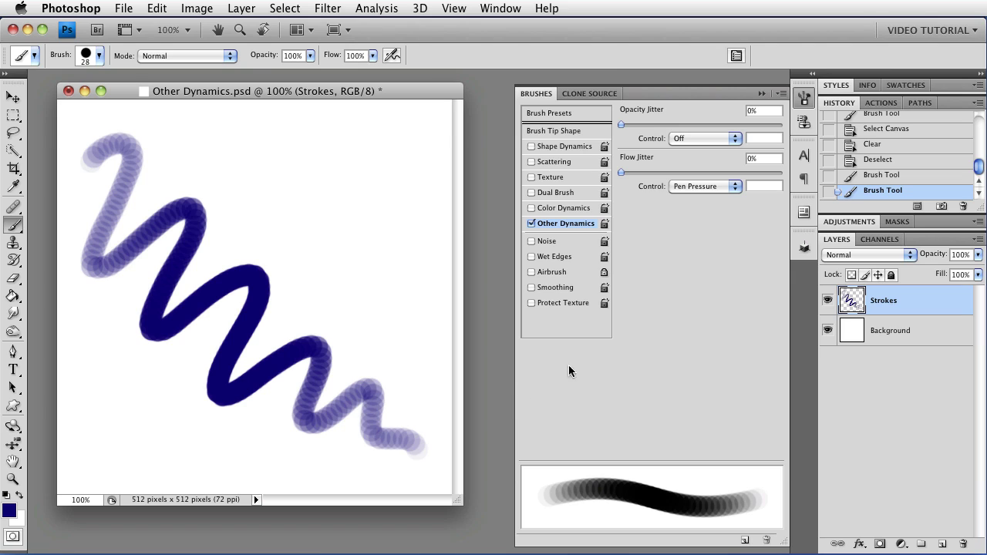
{"action": "key", "text": "ctrl+z"}
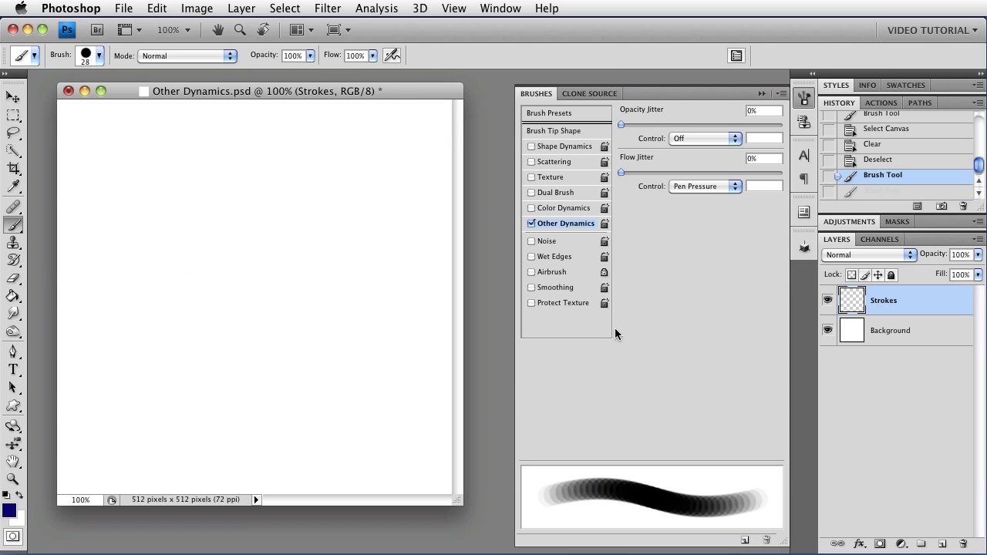
Test Pen Tilt as the flow control with an L-shaped stroke across the canvas, and undo the stroke
{"action": "left_click", "coordinate": [697, 186]}
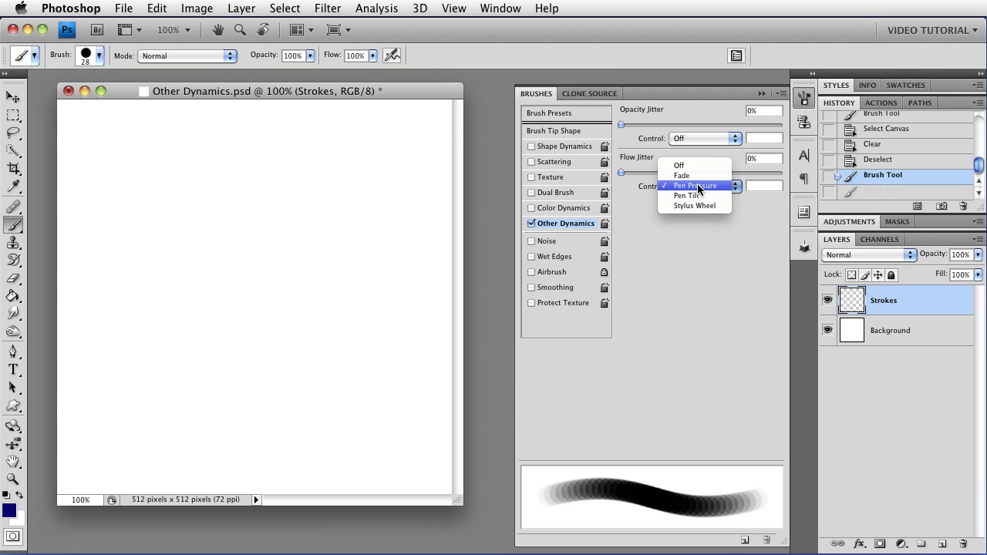
{"action": "left_click", "coordinate": [694, 197]}
{"action": "mouse_move", "coordinate": [100, 139]}
{"action": "left_mouse_down"}
{"action": "mouse_move", "coordinate": [91, 136]}
{"action": "mouse_move", "coordinate": [99, 385]}
{"action": "mouse_move", "coordinate": [141, 386]}
{"action": "mouse_move", "coordinate": [403, 463]}
{"action": "mouse_move", "coordinate": [447, 463]}
{"action": "left_mouse_up"}
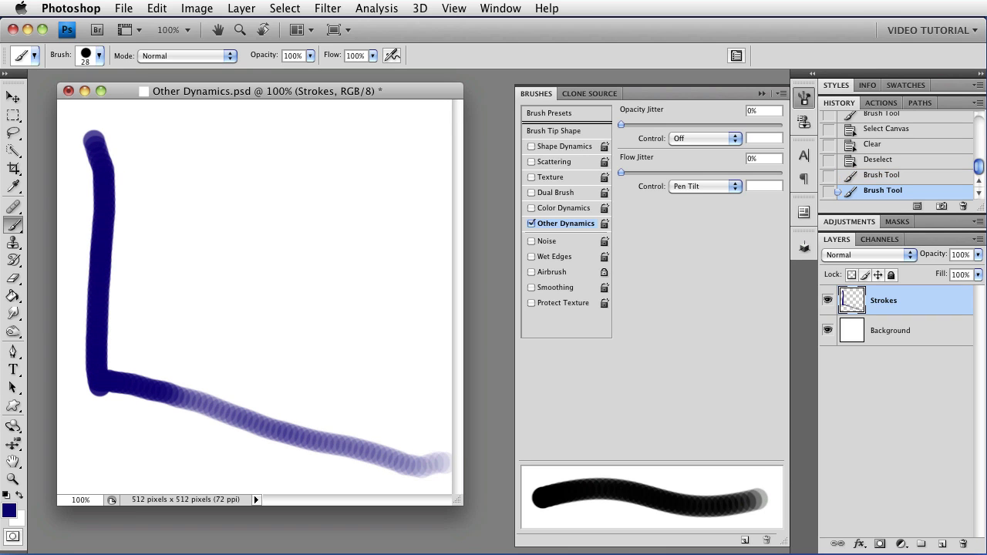
{"action": "key", "text": "super+z"}
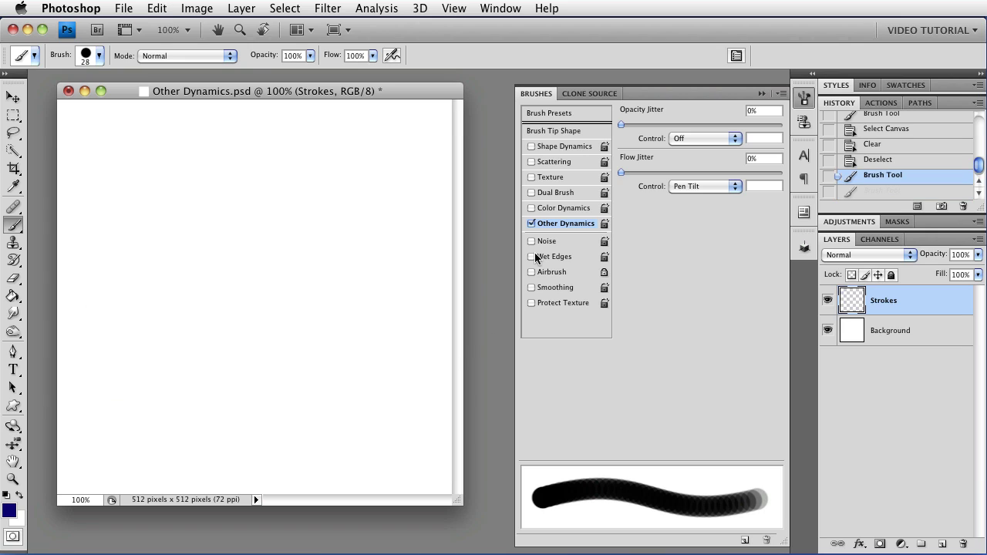
Set the flow control to Stylus Wheel and paint a long zigzag test stroke that runs down and back up the canvas
{"action": "left_click", "coordinate": [683, 186]}
{"action": "left_click", "coordinate": [683, 195]}
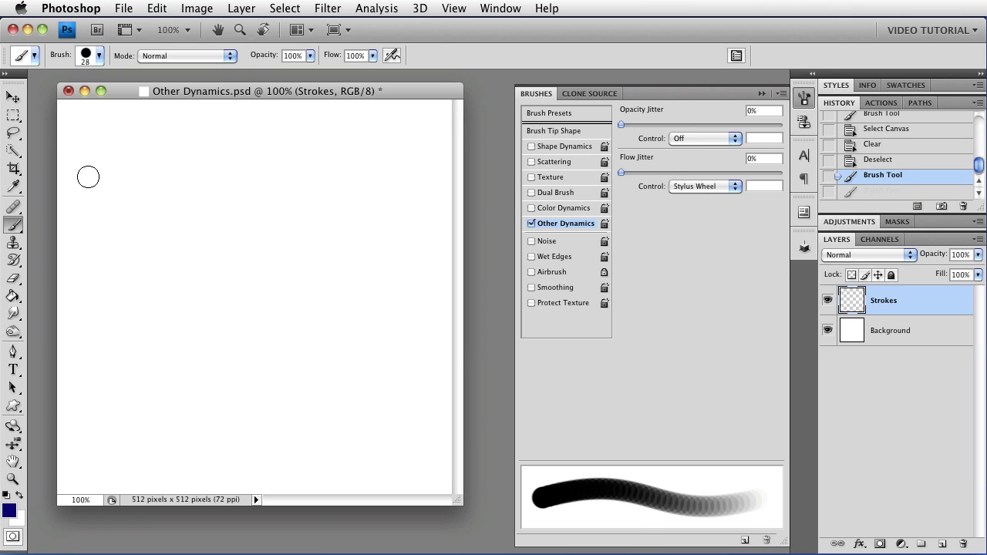
{"action": "mouse_move", "coordinate": [119, 269]}
{"action": "left_mouse_down"}
{"action": "mouse_move", "coordinate": [185, 336]}
{"action": "mouse_move", "coordinate": [193, 400]}
{"action": "mouse_move", "coordinate": [259, 382]}
{"action": "mouse_move", "coordinate": [275, 426]}
{"action": "mouse_move", "coordinate": [354, 357]}
{"action": "mouse_move", "coordinate": [340, 301]}
{"action": "mouse_move", "coordinate": [286, 275]}
{"action": "mouse_move", "coordinate": [242, 200]}
{"action": "mouse_move", "coordinate": [205, 165]}
{"action": "left_mouse_up"}
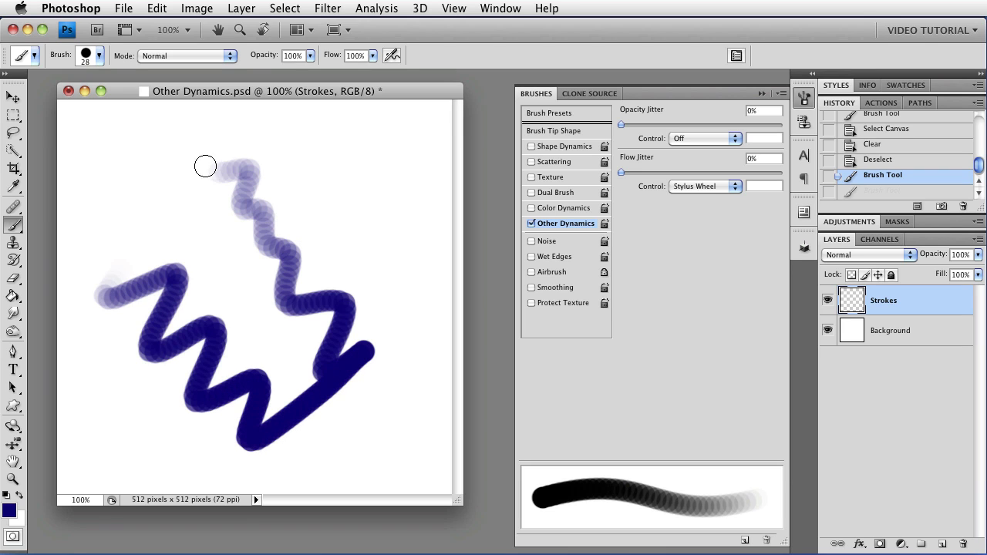